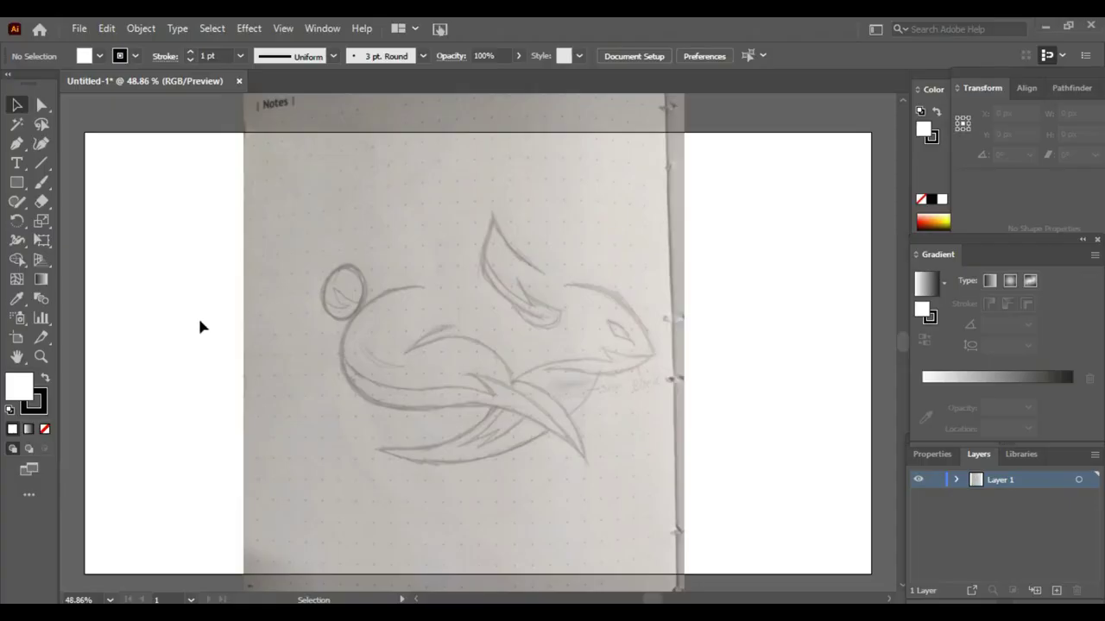
# With fill set to None, pen-trace the curling body line from the back to the tail
pyautogui.click(422, 287)
pyautogui.click(84, 56)
pyautogui.click(11, 78)
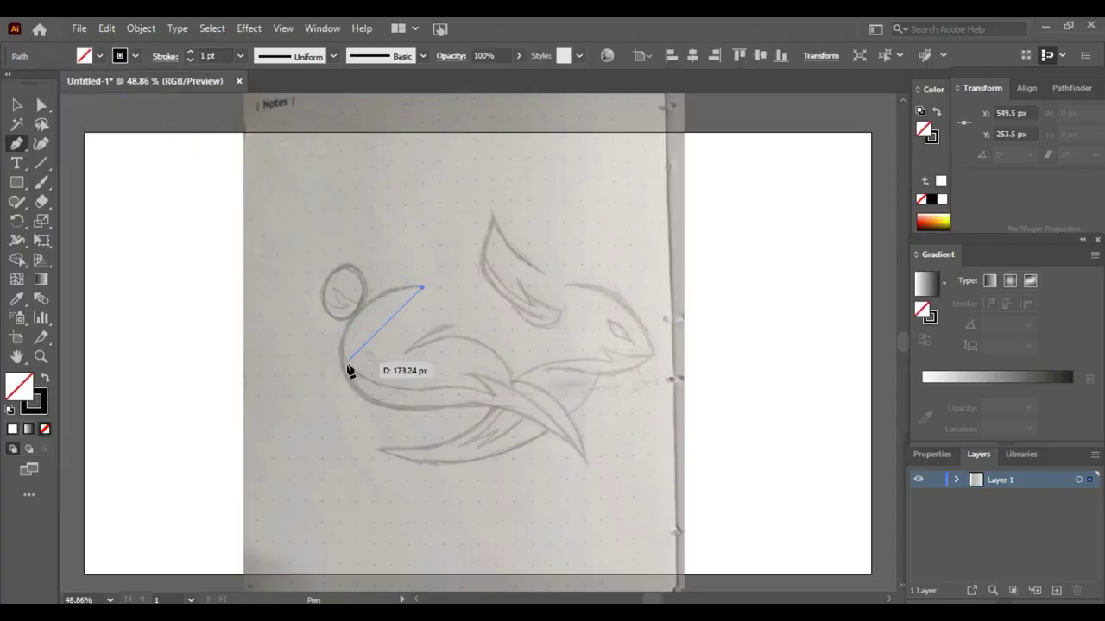
pyautogui.click(345, 375)
pyautogui.moveTo(453, 407); pyautogui.dragTo(479, 414)
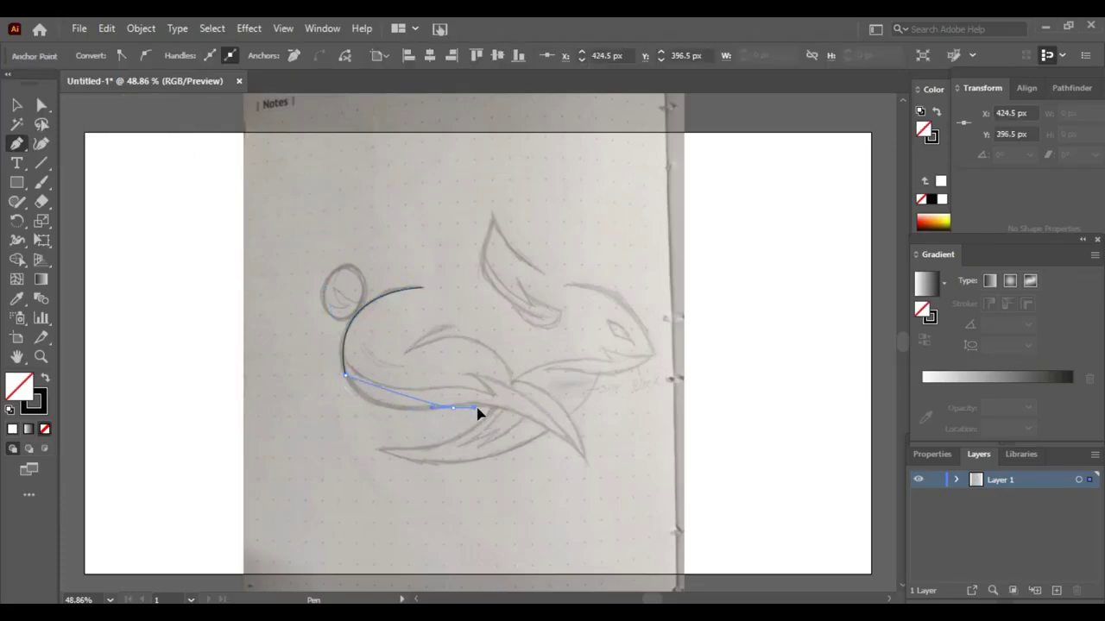
pyautogui.moveTo(584, 460)
pyautogui.mouseDown()
pyautogui.moveTo(400, 347)
pyautogui.moveTo(321, 402)
pyautogui.mouseUp()
pyautogui.moveTo(405, 352); pyautogui.dragTo(493, 330)
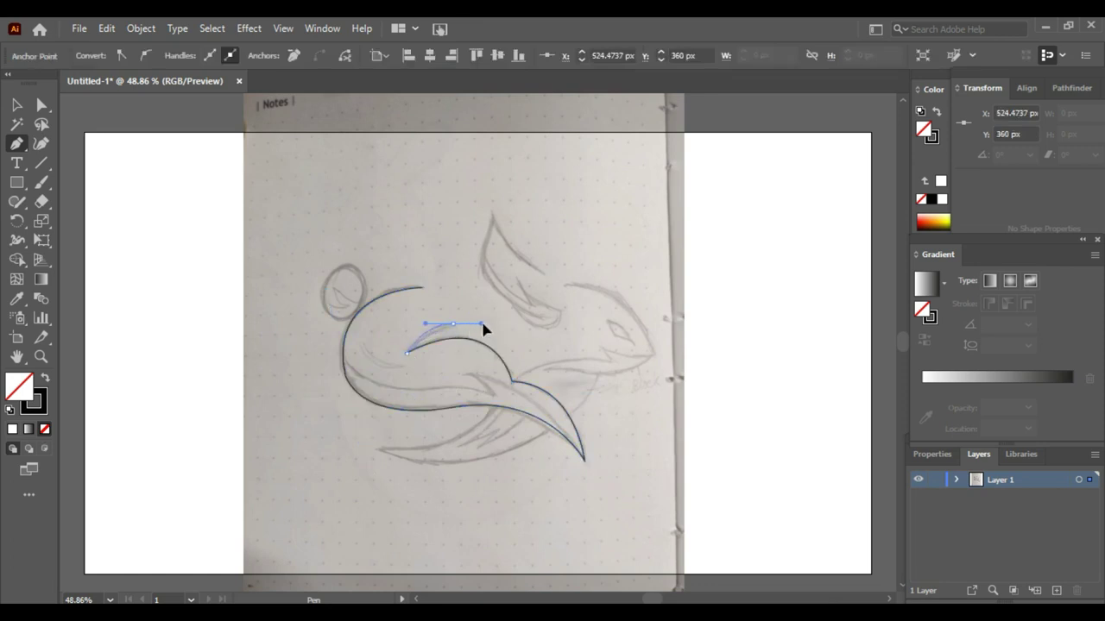
pyautogui.press('v')
pyautogui.click(241, 357)
# Give the body curve a 9 pt tapered stroke
pyautogui.click(344, 345)
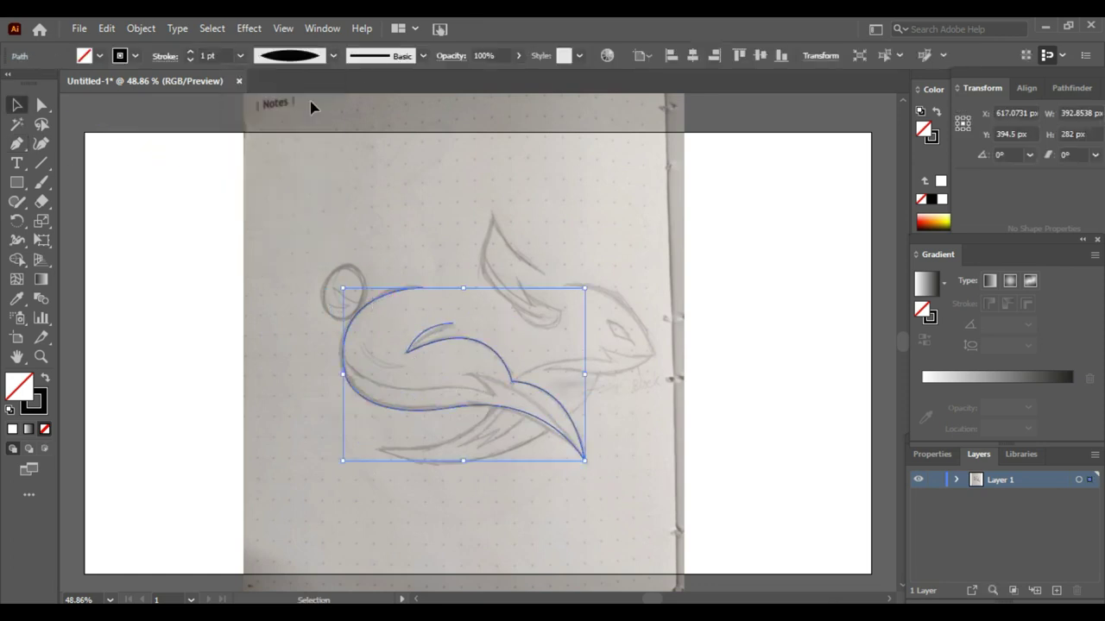
pyautogui.click(304, 313)
pyautogui.click(343, 345)
pyautogui.click(190, 51)
pyautogui.click(243, 461)
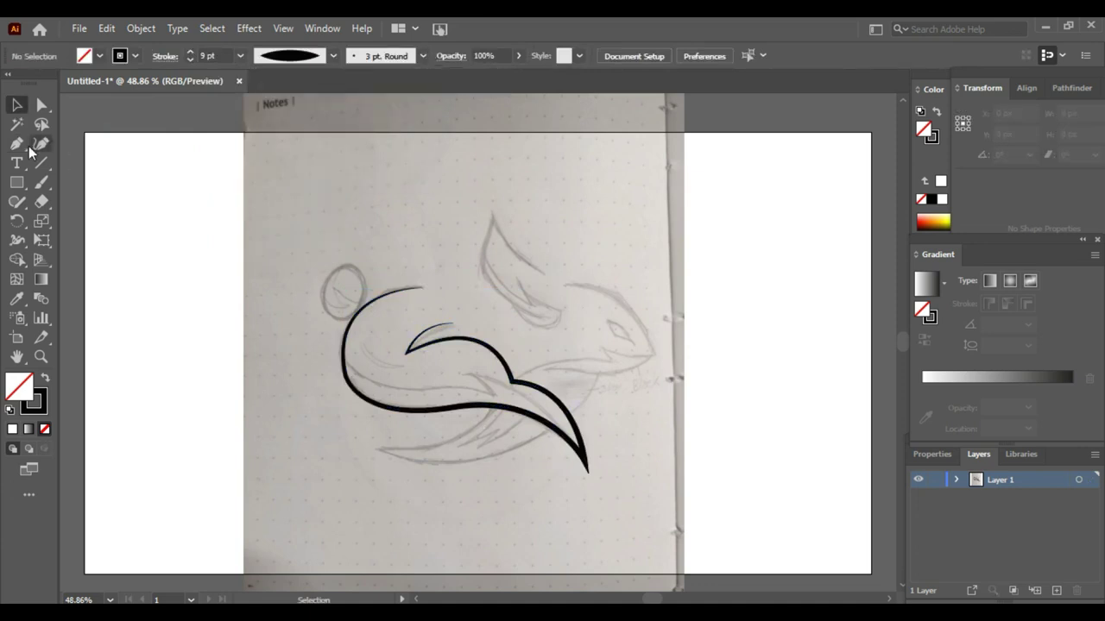
# Trace the lower belly curve up toward the tail tip
pyautogui.moveTo(486, 405)
pyautogui.mouseDown()
pyautogui.moveTo(388, 446)
pyautogui.moveTo(569, 466)
pyautogui.mouseUp()
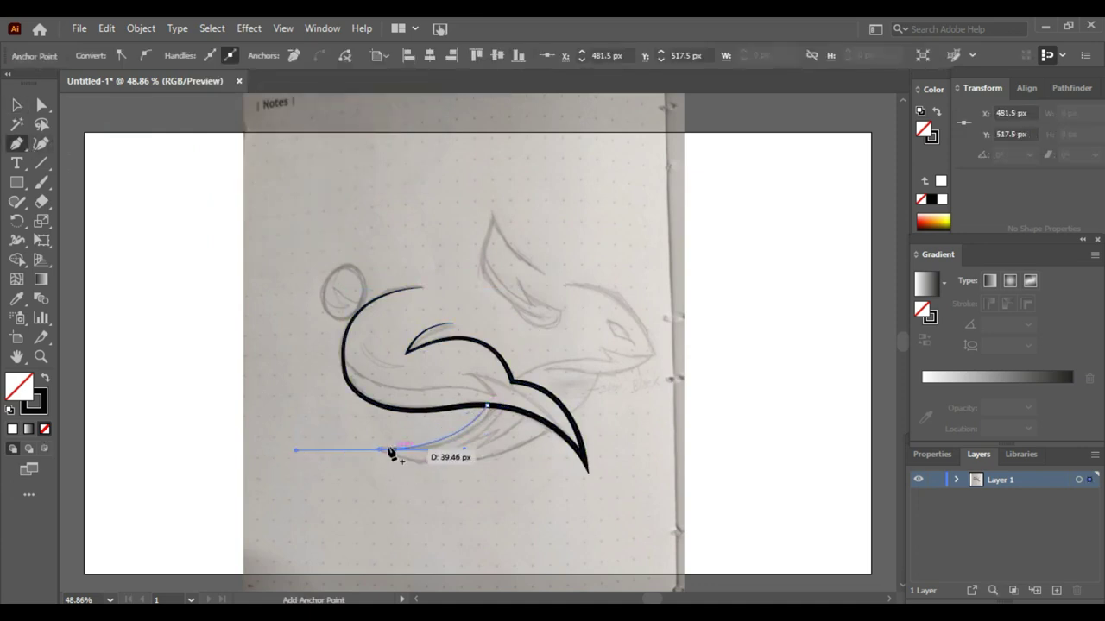
pyautogui.moveTo(549, 426); pyautogui.dragTo(623, 357)
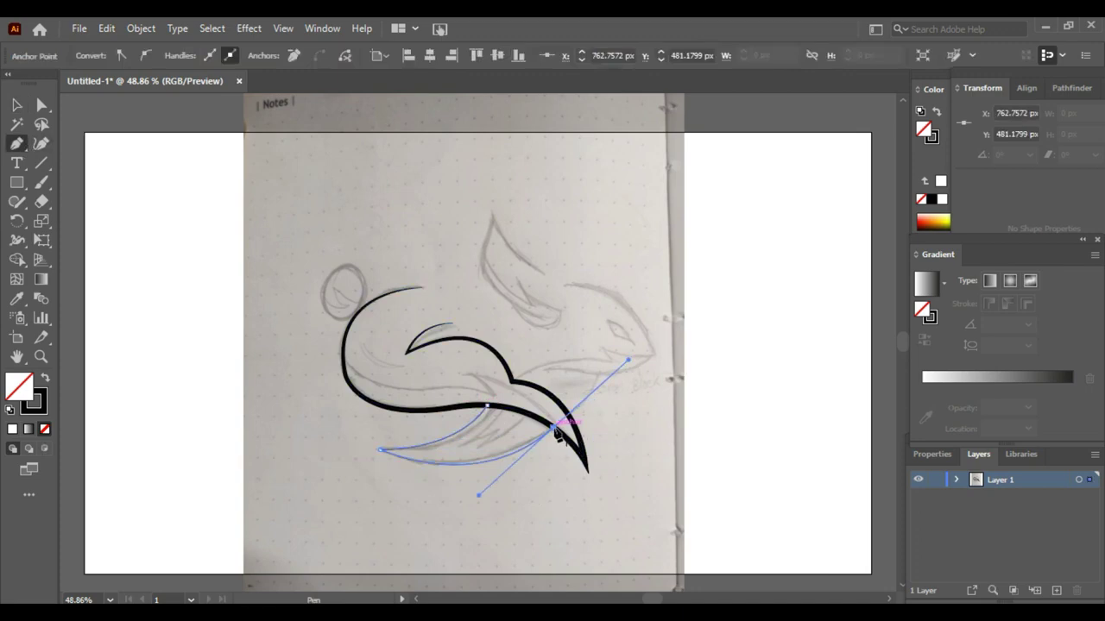
pyautogui.press('v')
pyautogui.click(652, 472)
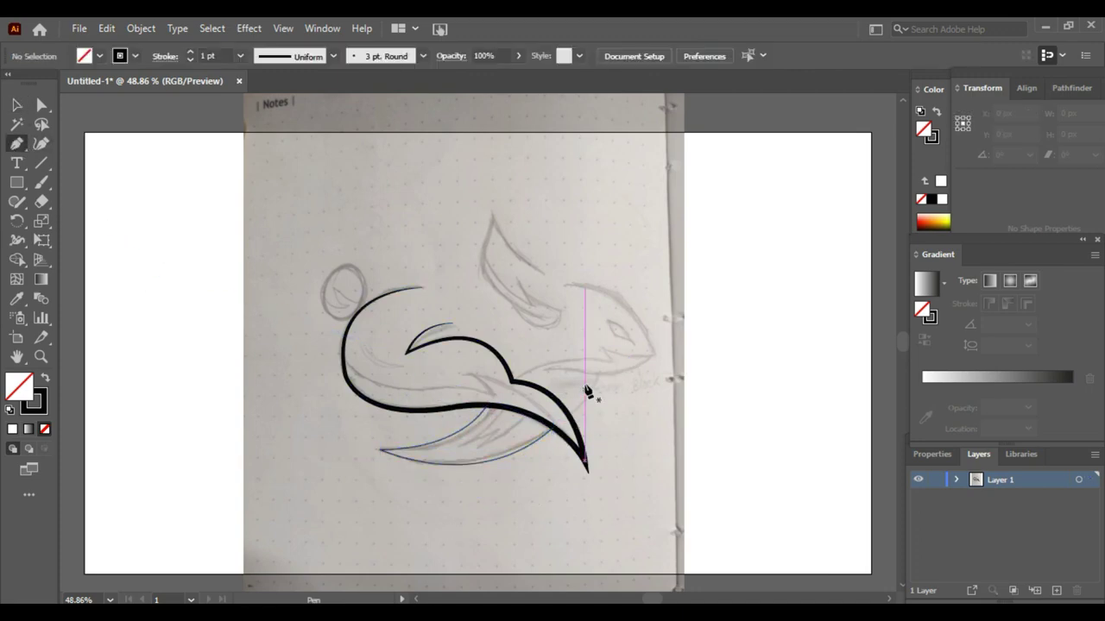
# Trace the head-and-back line to the nose, then the chin curve
pyautogui.click(569, 285)
pyautogui.moveTo(652, 354); pyautogui.dragTo(543, 377)
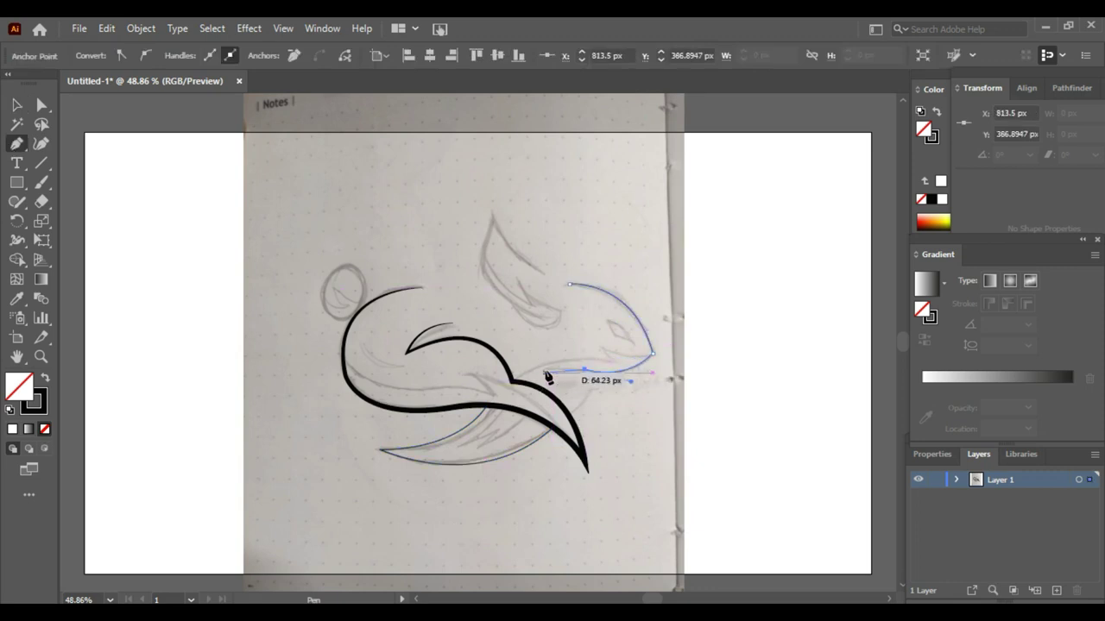
pyautogui.press('v')
pyautogui.click(604, 368)
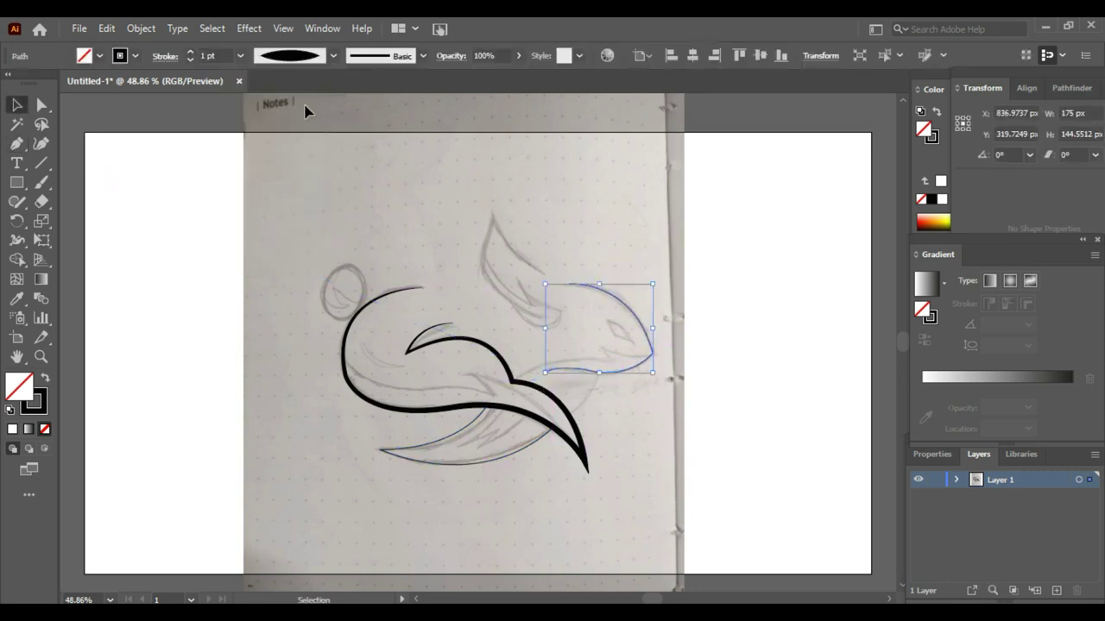
pyautogui.click(219, 354)
pyautogui.moveTo(598, 385); pyautogui.dragTo(592, 367)
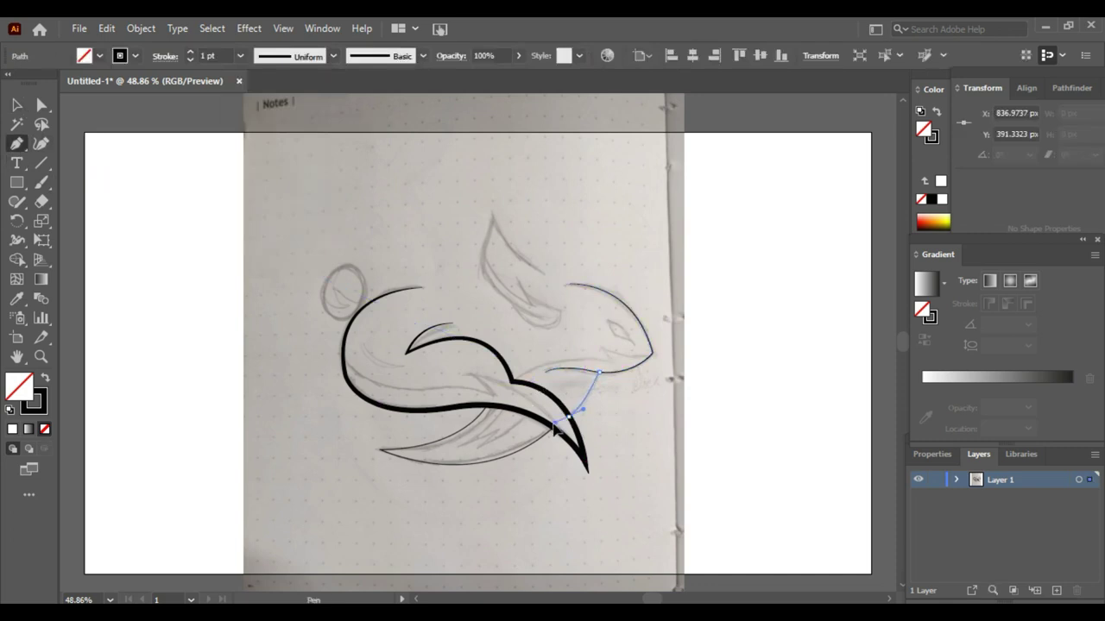
pyautogui.press('v')
pyautogui.click(519, 444)
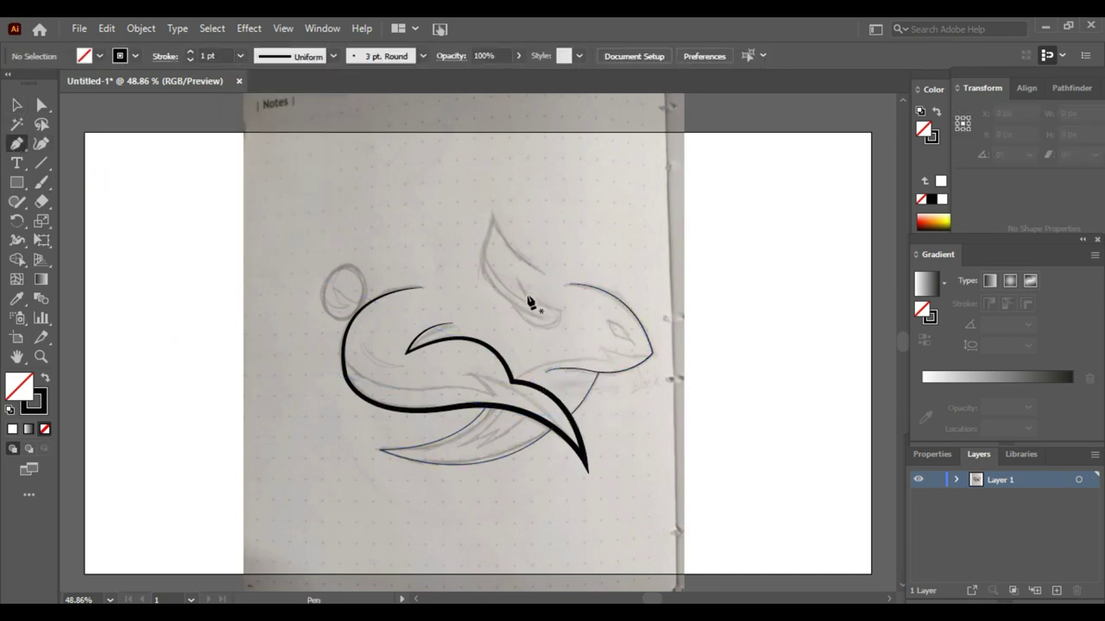
# Trace the ear up to a sharp tip
pyautogui.click(545, 318)
pyautogui.moveTo(492, 219); pyautogui.dragTo(515, 170)
pyautogui.keyDown('alt'); pyautogui.click(492, 218); pyautogui.keyUp('alt')
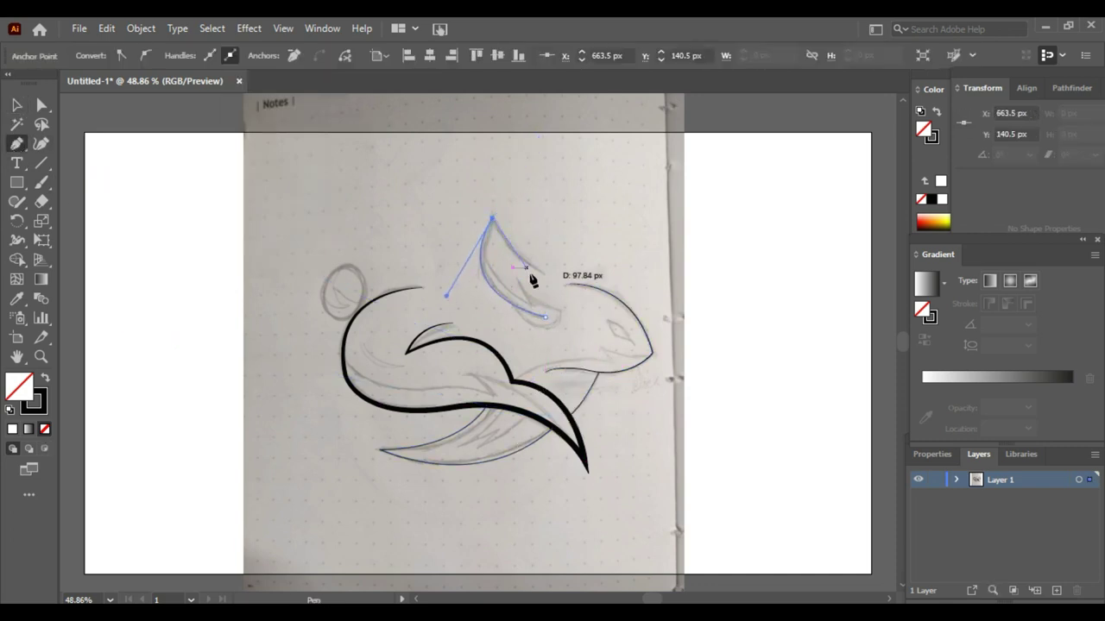
pyautogui.press('v')
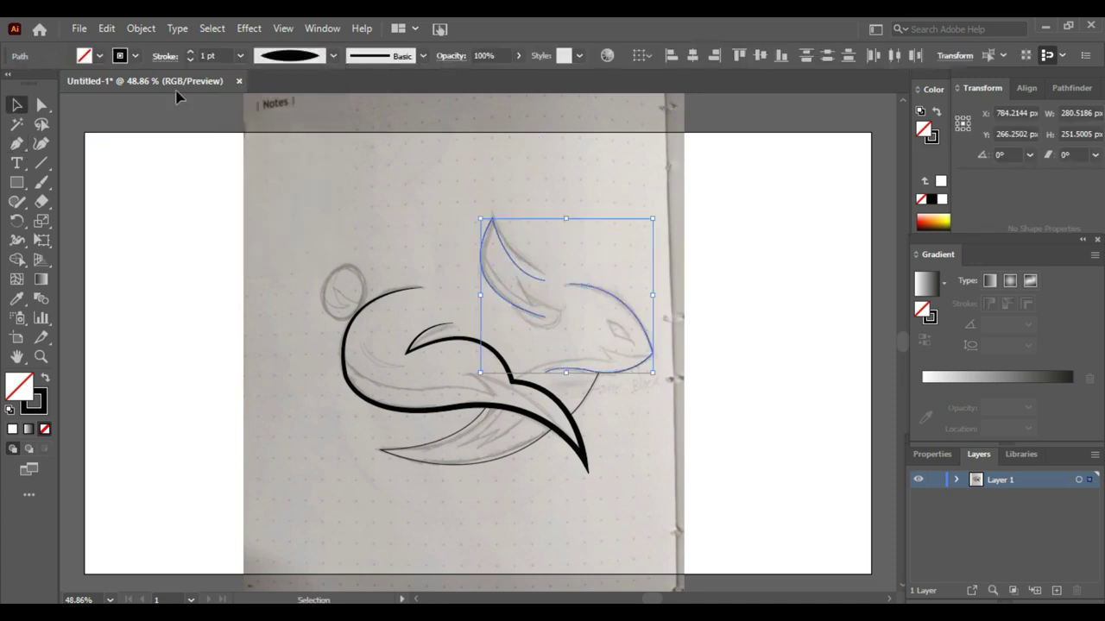
pyautogui.click(353, 386)
# Thicken the ear, head and lower tail curve strokes to 9 pt
pyautogui.click(496, 277)
pyautogui.click(191, 52)
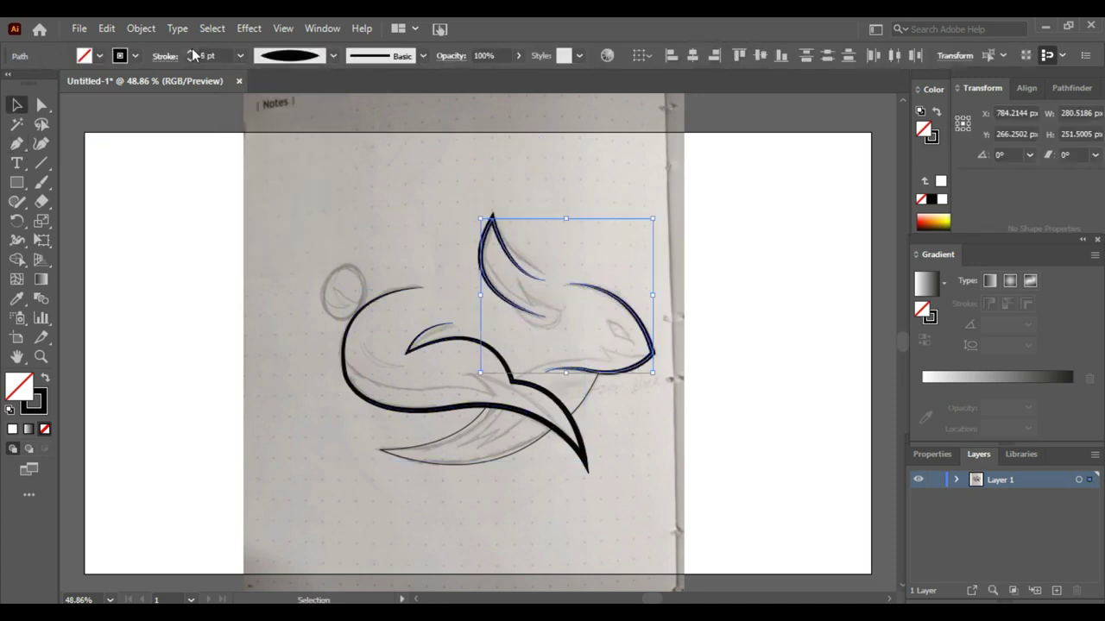
pyautogui.click(451, 476)
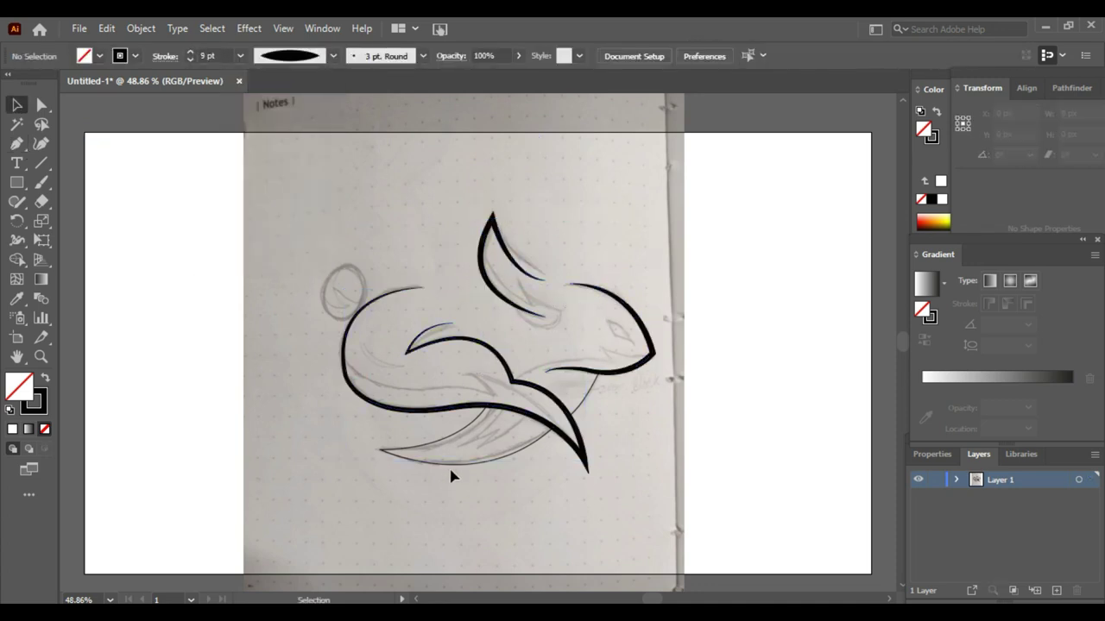
pyautogui.click(189, 52)
pyautogui.hotkey('ctrl', 'shift', 'a')
pyautogui.click(584, 403)
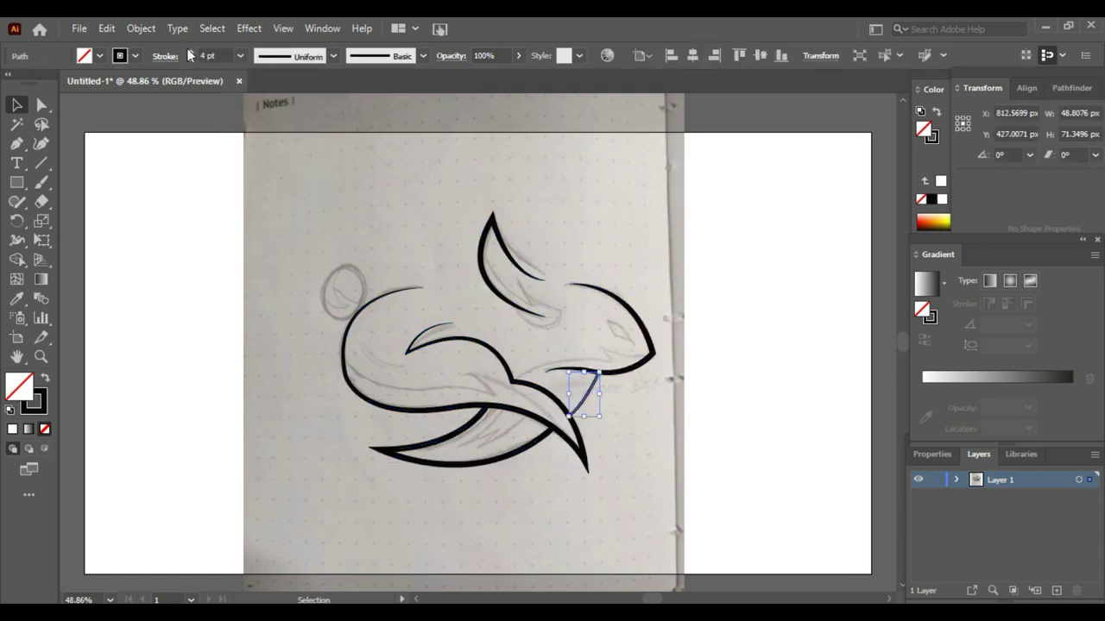
pyautogui.hotkey('ctrl', 'shift', 'a')
pyautogui.hotkey('ctrl', 'a')
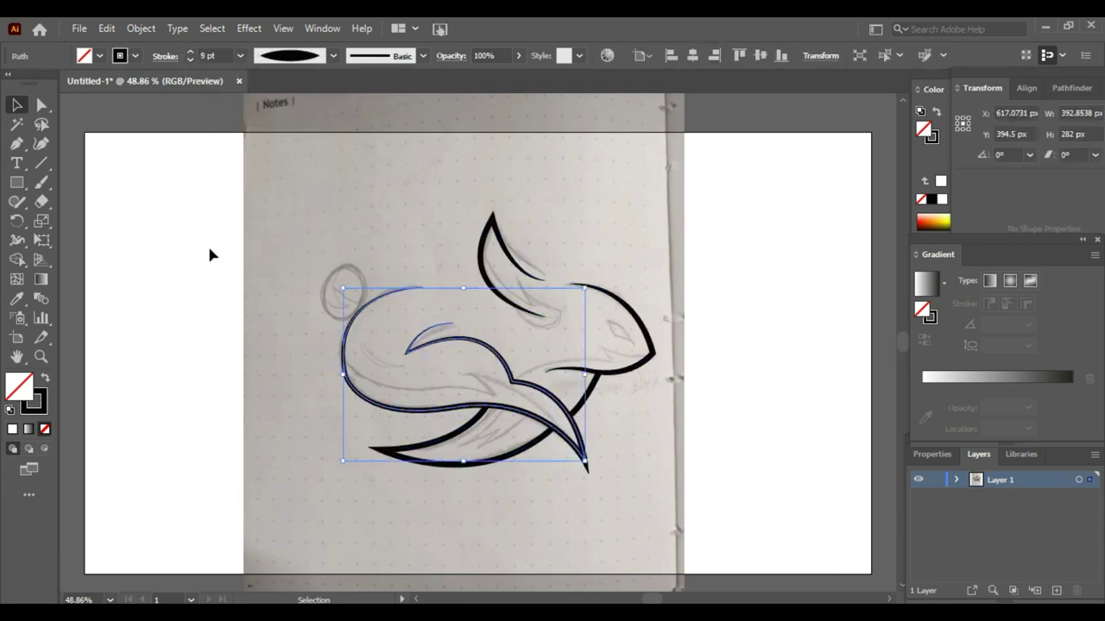
pyautogui.hotkey('ctrl', 'shift', 'a')
# Draw a thick-outlined circle over the sketched tail
pyautogui.moveTo(17, 182); pyautogui.dragTo(78, 222)
pyautogui.moveTo(285, 256)
pyautogui.mouseDown()
pyautogui.moveTo(333, 304)
pyautogui.moveTo(353, 304)
pyautogui.moveTo(367, 264)
pyautogui.moveTo(322, 293)
pyautogui.mouseUp()
pyautogui.press('v')
pyautogui.click(377, 218)
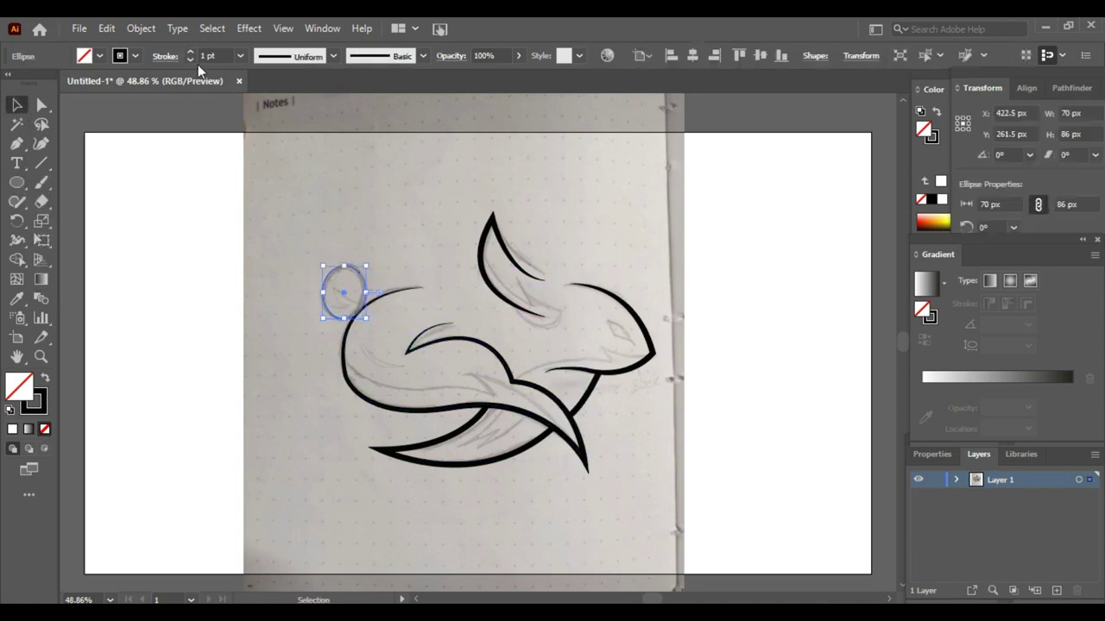
pyautogui.click(190, 52)
pyautogui.click(286, 212)
# Try a tapered width profile on the main body line, then reset it to uniform
pyautogui.click(339, 359)
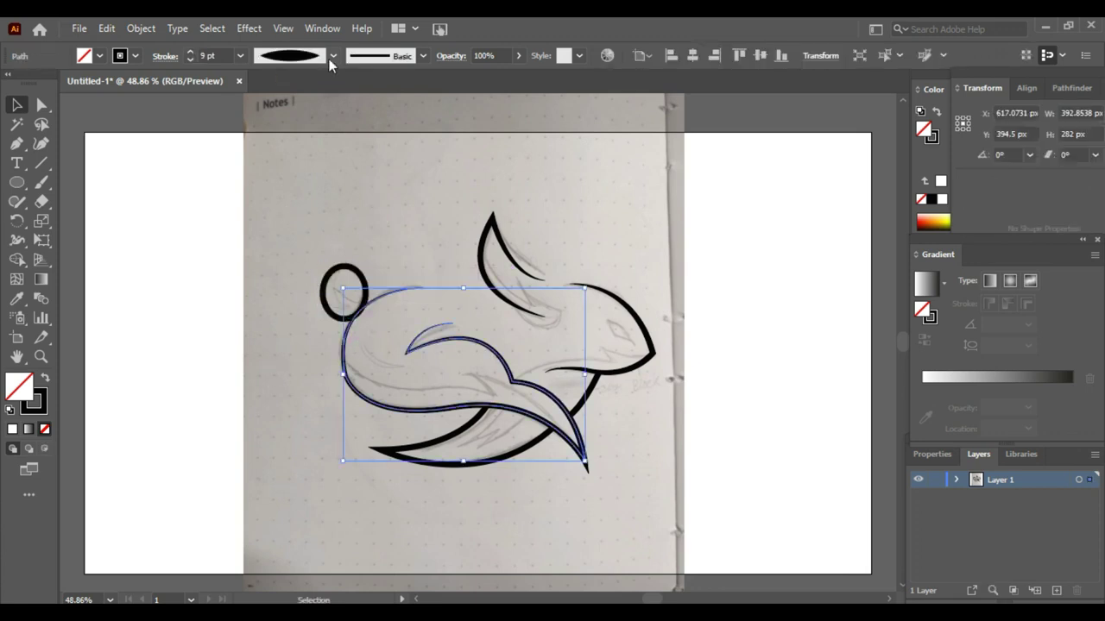
pyautogui.click(333, 55)
pyautogui.click(297, 186)
pyautogui.click(386, 247)
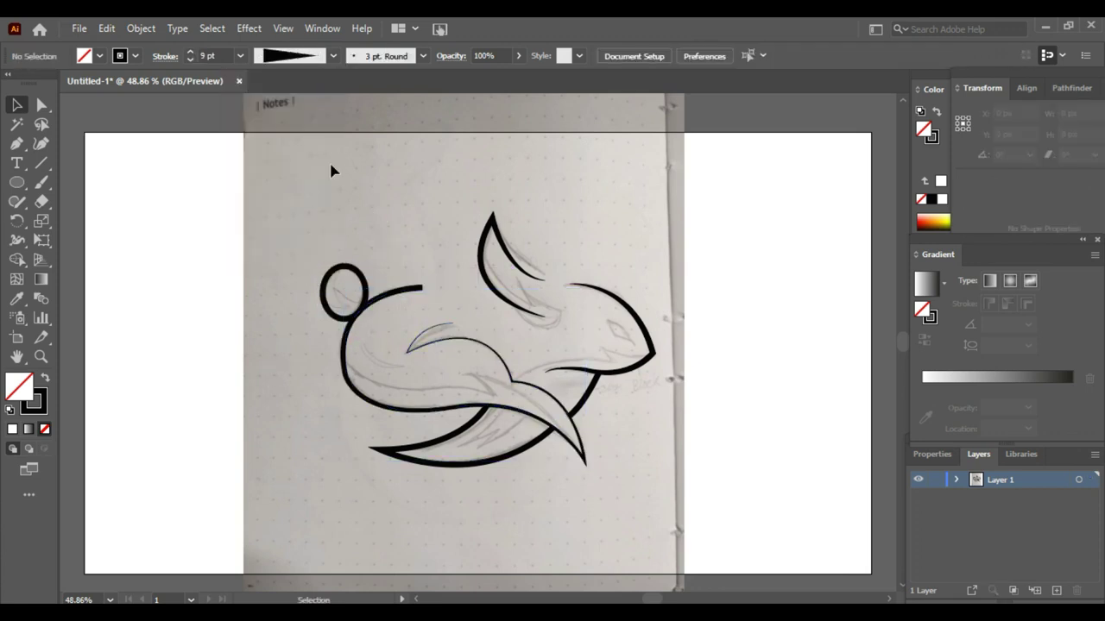
pyautogui.click(397, 295)
pyautogui.click(333, 55)
pyautogui.click(302, 89)
pyautogui.click(264, 316)
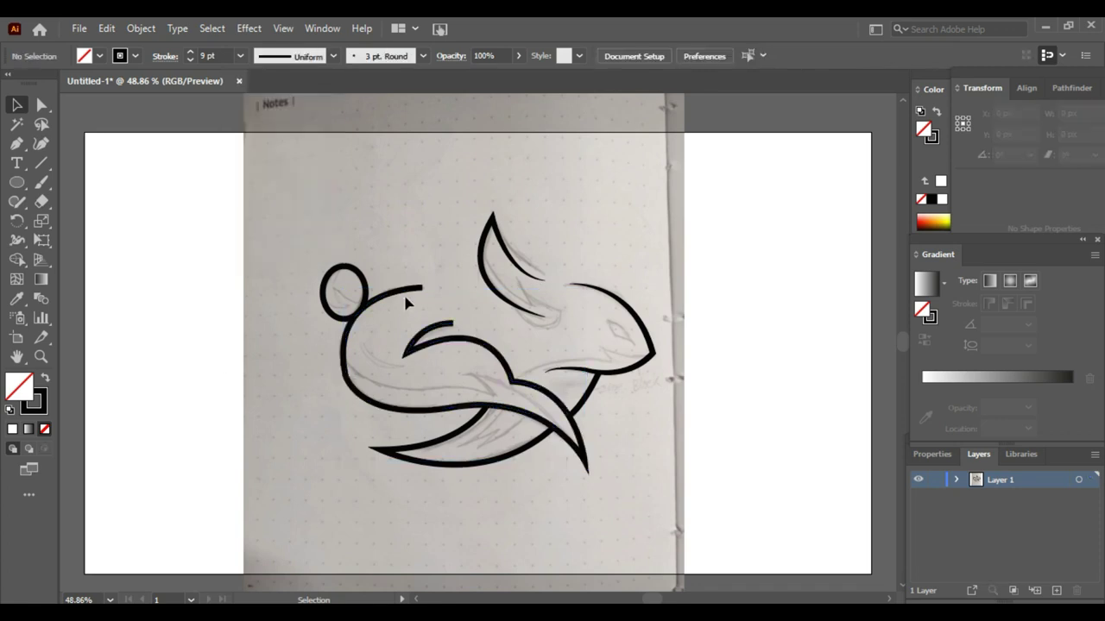
# Give the main body line an elliptical width profile and a 15 pt stroke
pyautogui.click(408, 300)
pyautogui.click(333, 55)
pyautogui.click(297, 121)
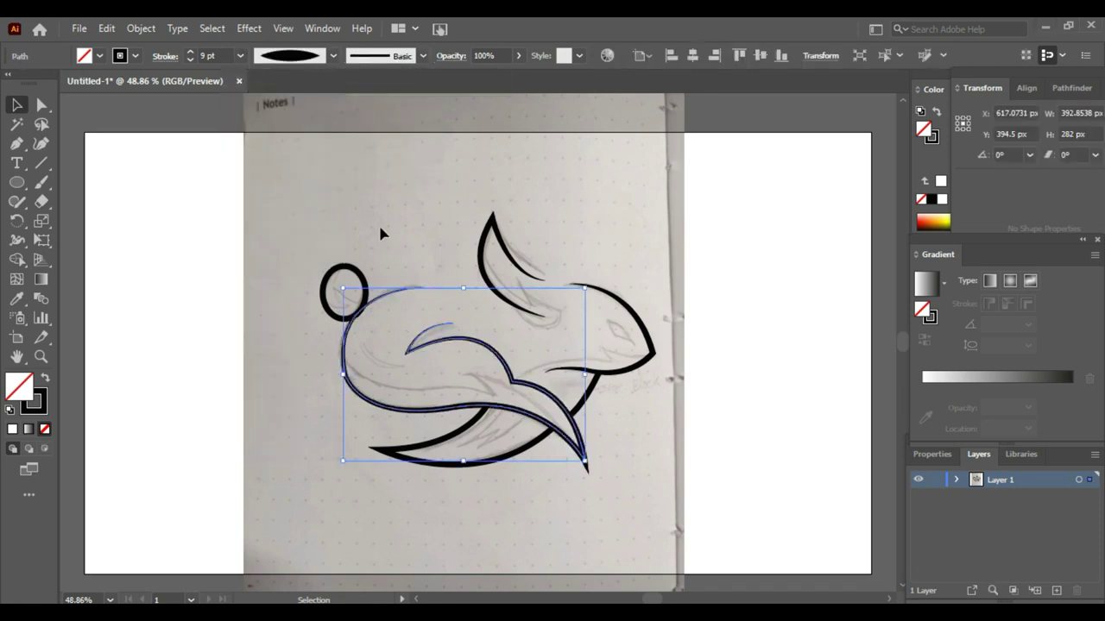
pyautogui.click(469, 493)
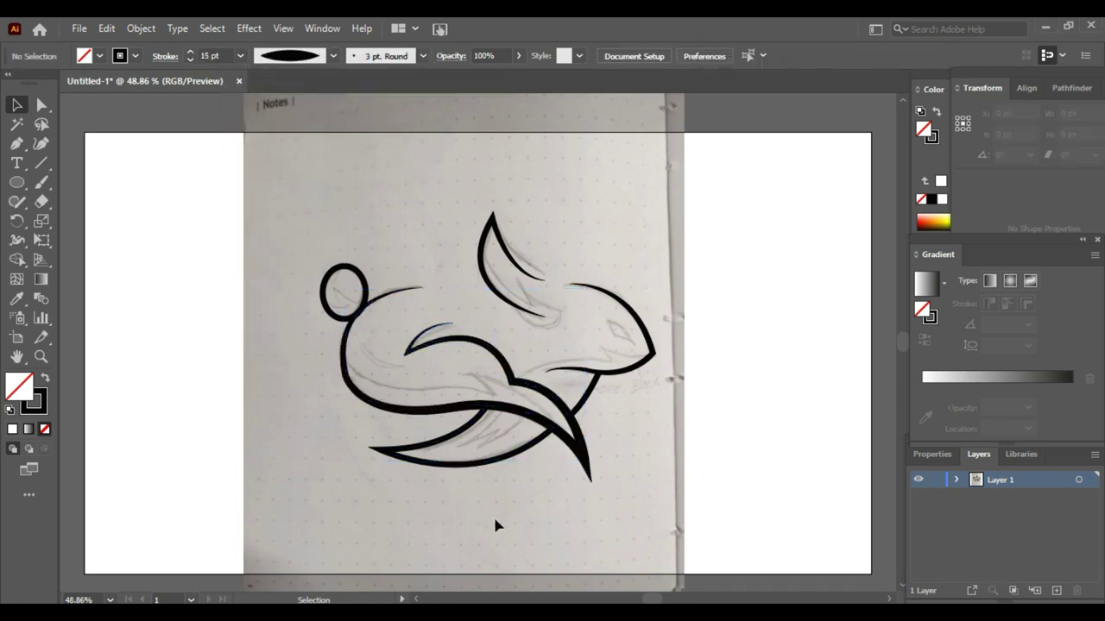
pyautogui.click(323, 292)
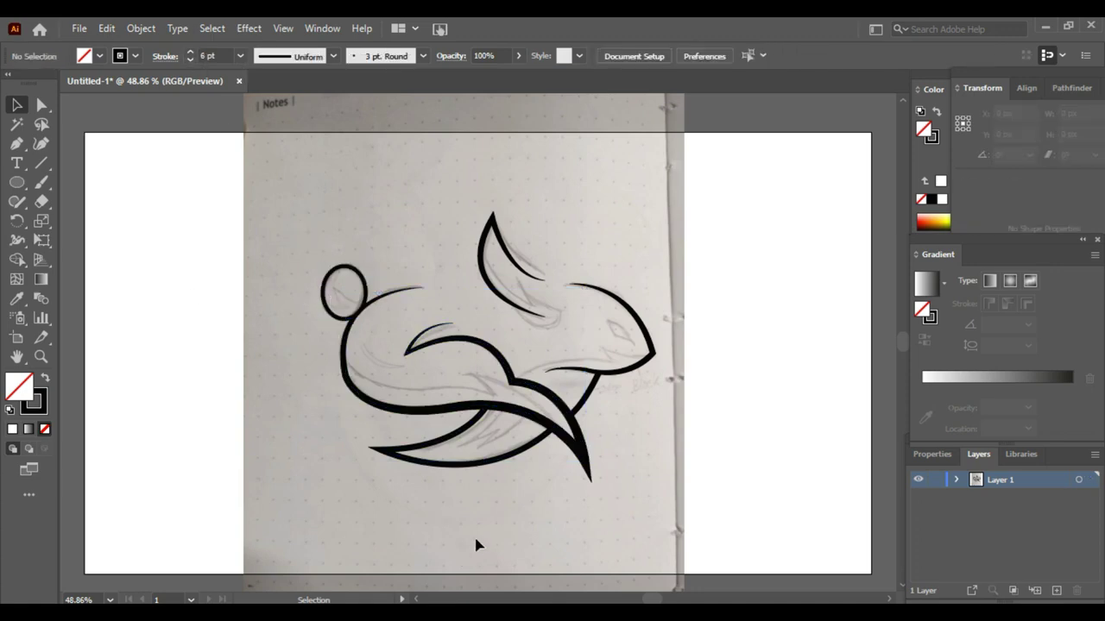
# Draw a small closed crescent on the back with a 1 pt stroke
pyautogui.click(364, 342)
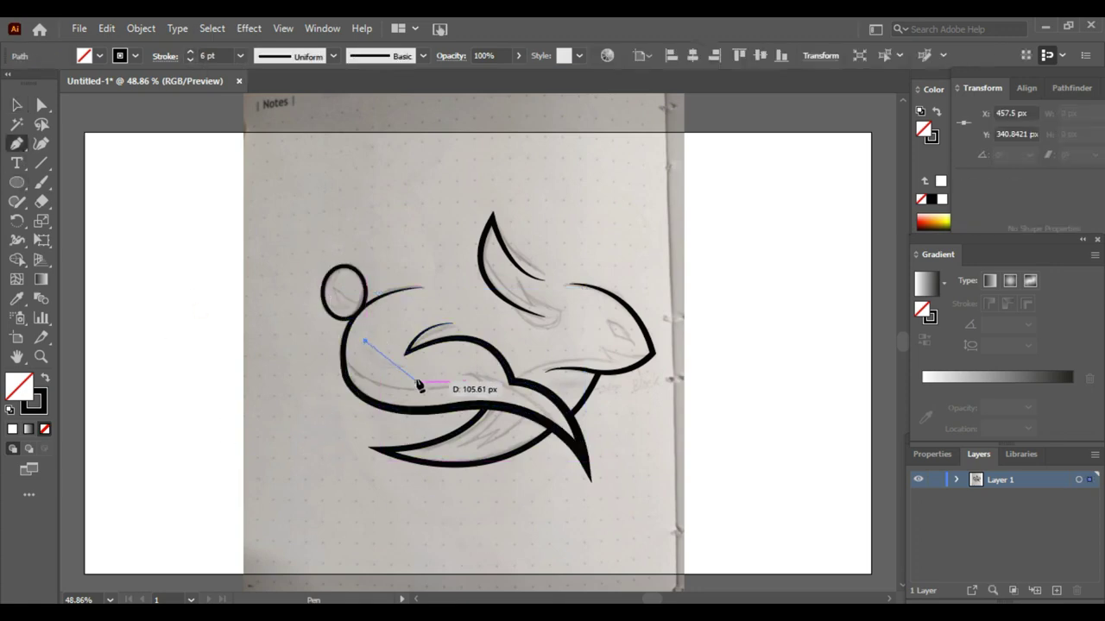
pyautogui.click(364, 341)
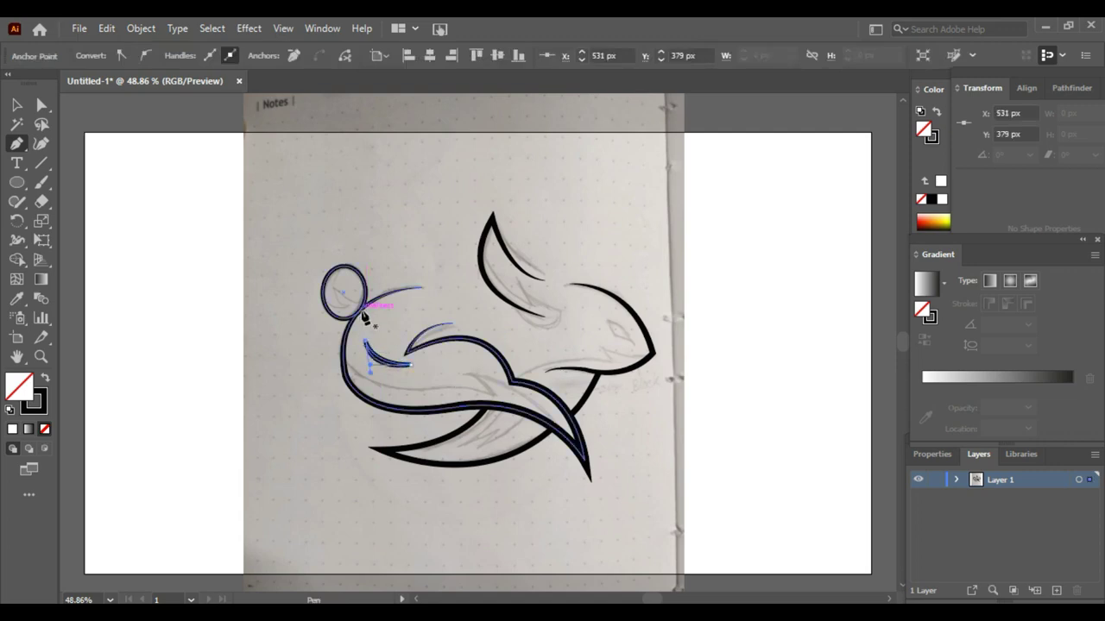
pyautogui.press('v')
pyautogui.click(190, 60)
pyautogui.click(92, 302)
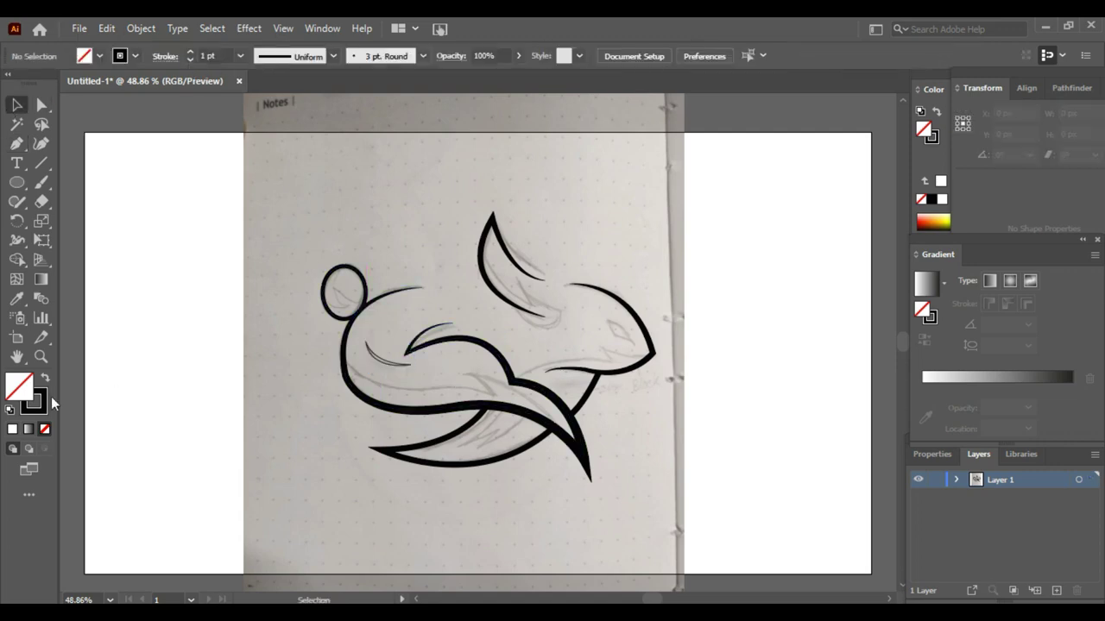
# Trace a thin body line past the leg down to the tail tip
pyautogui.click(343, 361)
pyautogui.moveTo(445, 386)
pyautogui.mouseDown()
pyautogui.moveTo(509, 405)
pyautogui.moveTo(429, 369)
pyautogui.mouseUp()
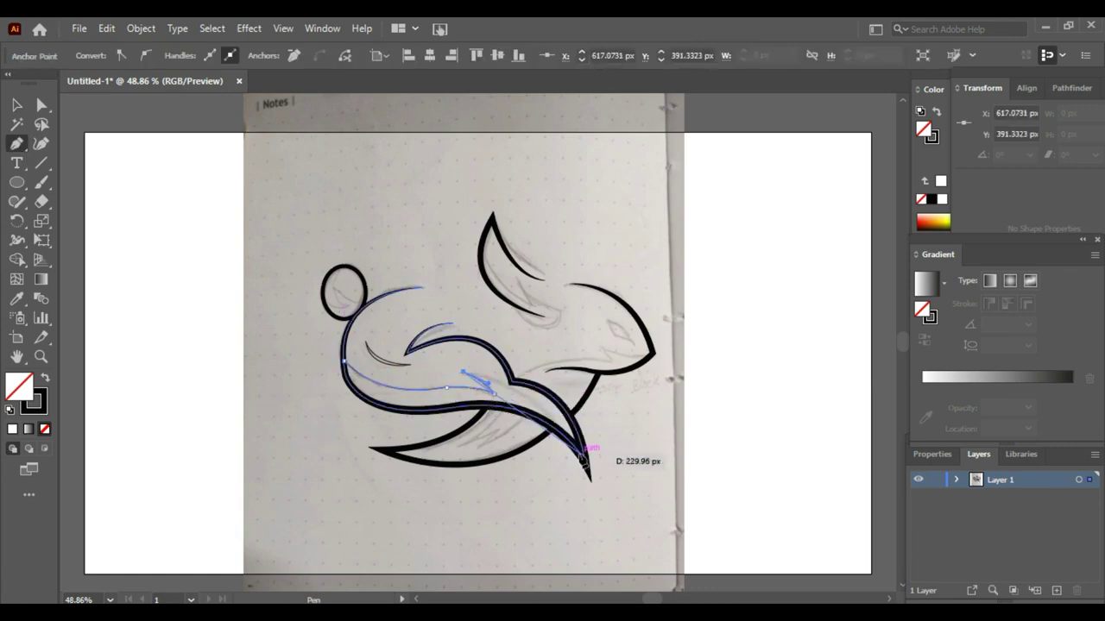
pyautogui.moveTo(580, 453); pyautogui.dragTo(606, 511)
pyautogui.press('v')
pyautogui.click(203, 449)
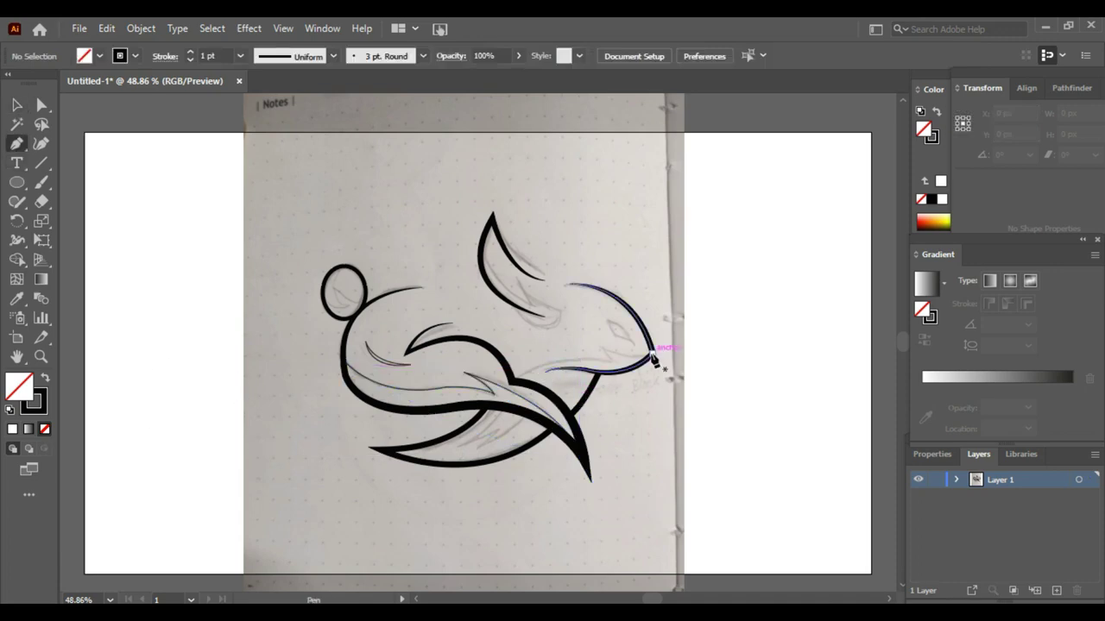
# Trace a thin head curve under the face back toward the body
pyautogui.moveTo(649, 362); pyautogui.dragTo(630, 372)
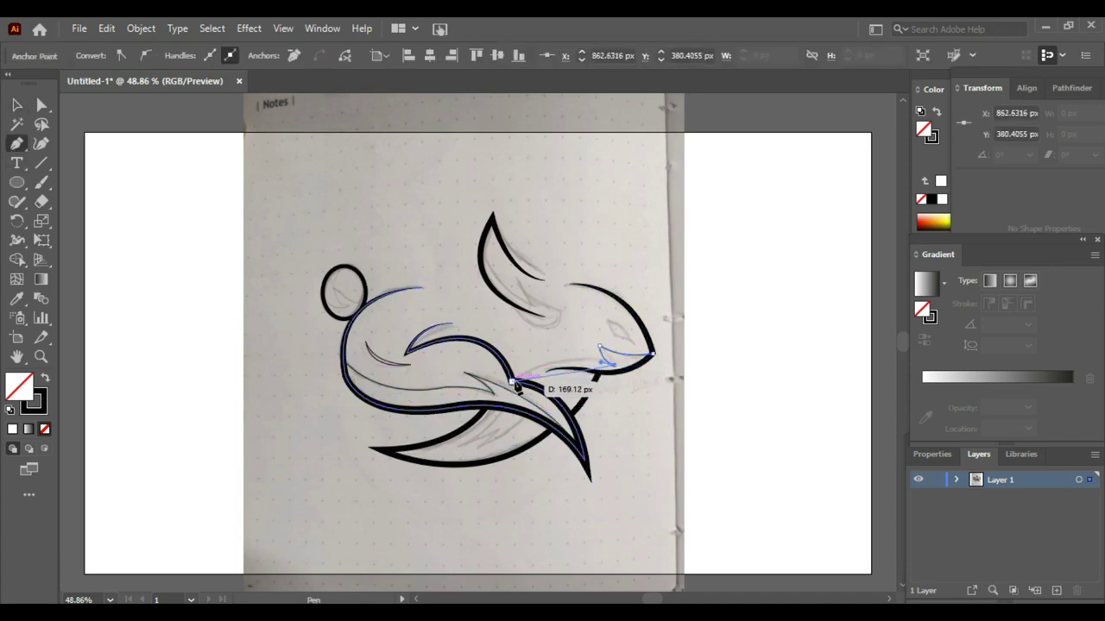
pyautogui.moveTo(516, 361); pyautogui.dragTo(438, 401)
pyautogui.press('v')
pyautogui.click(492, 459)
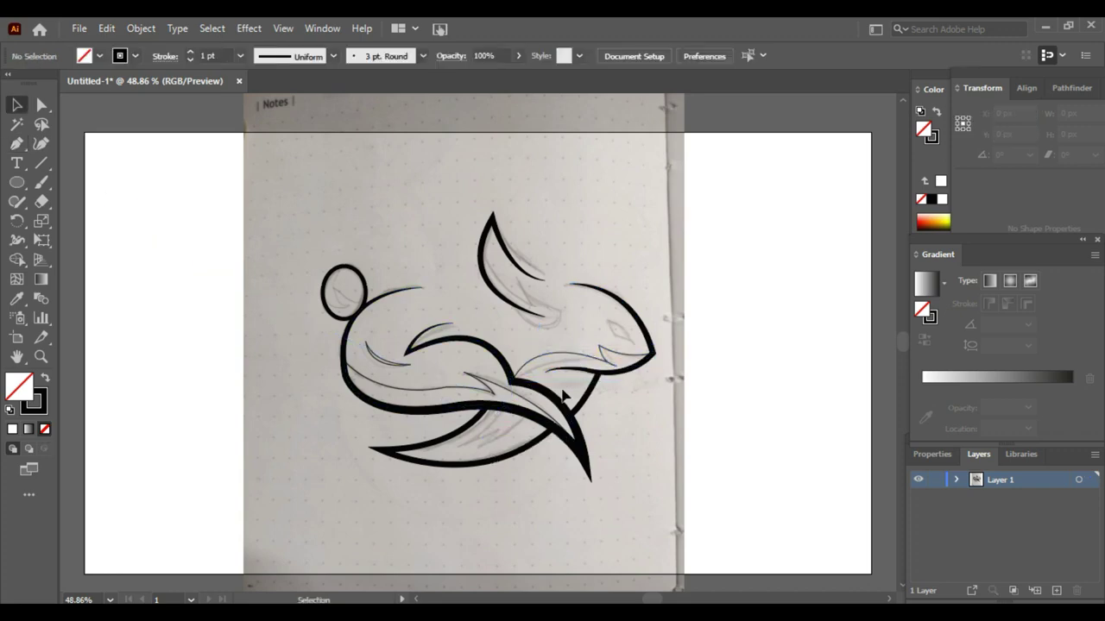
# Add a mid-body curve and a thin line along the face
pyautogui.press('p')
pyautogui.moveTo(512, 380); pyautogui.dragTo(505, 429)
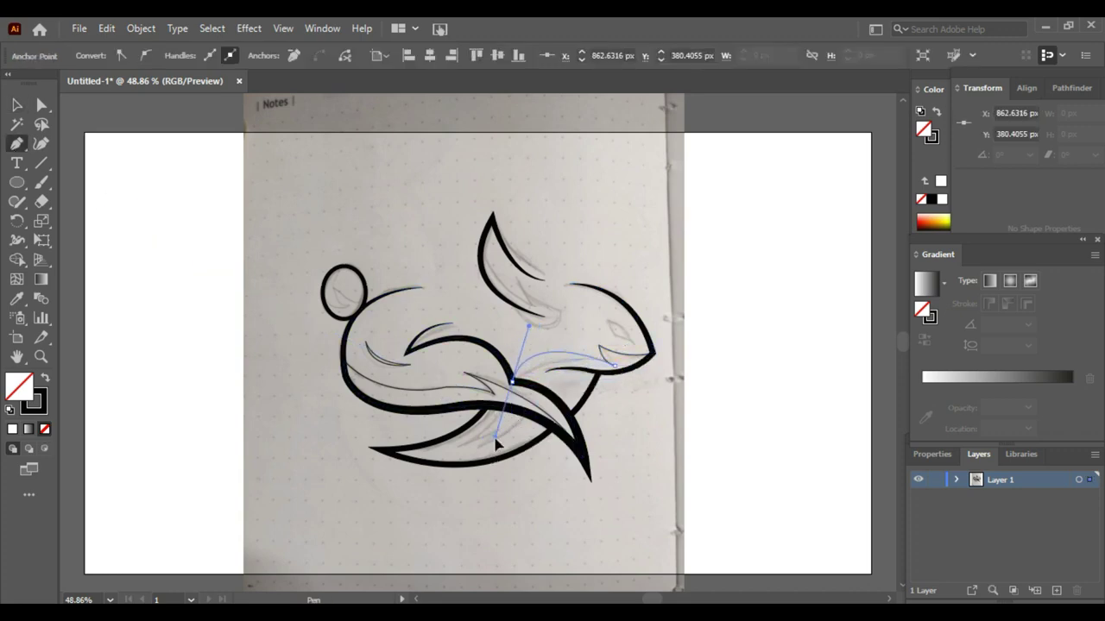
pyautogui.keyDown('ctrl'); pyautogui.click(292, 336); pyautogui.keyUp('ctrl')
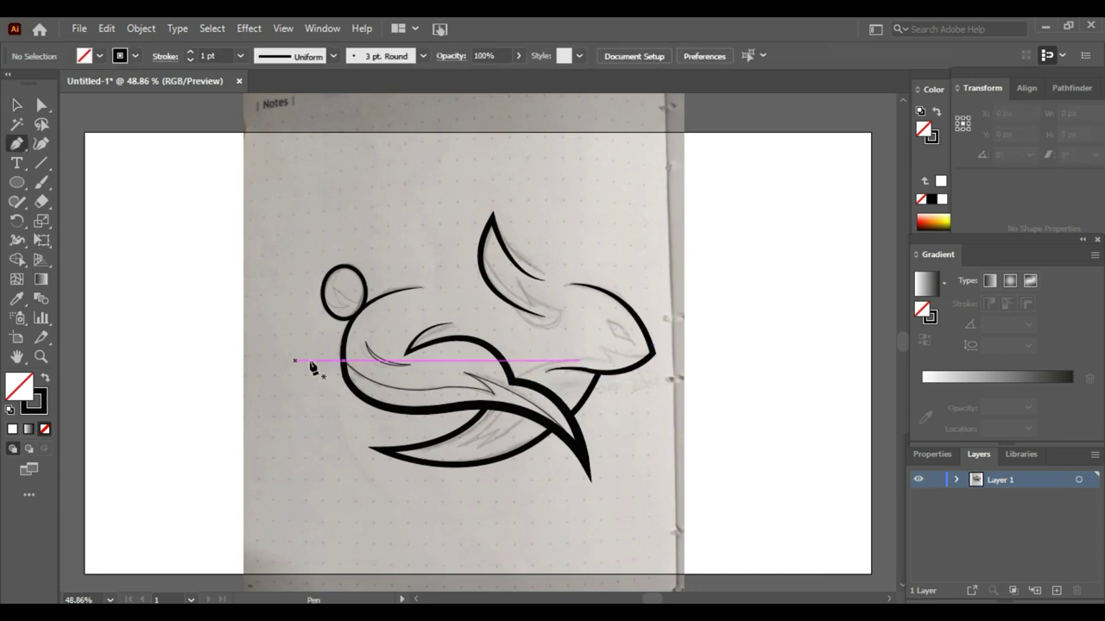
pyautogui.click(651, 354)
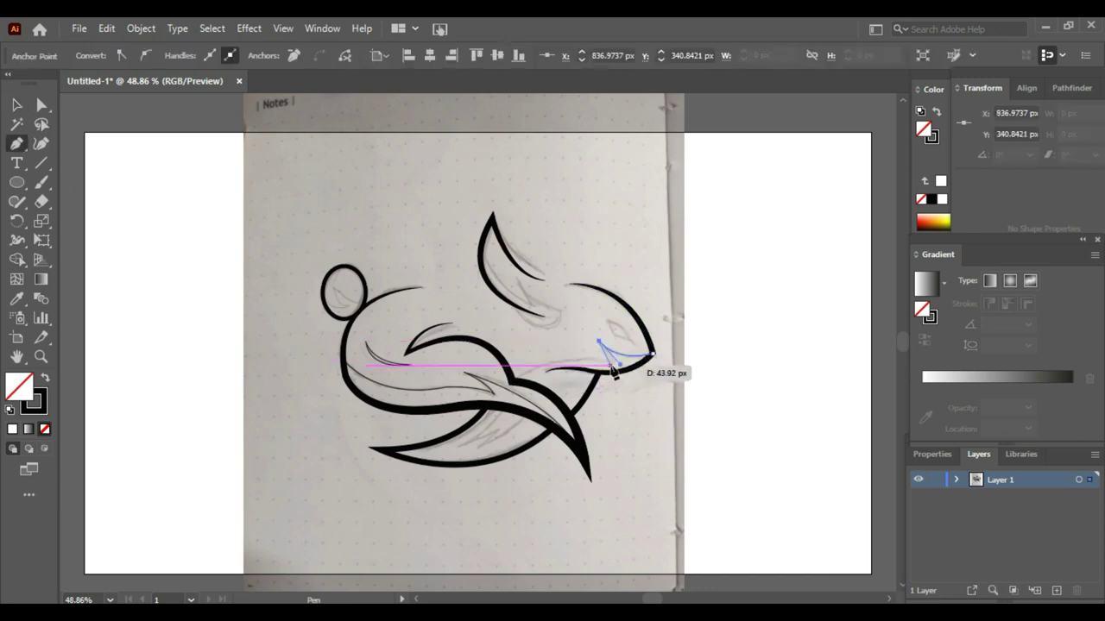
pyautogui.moveTo(611, 365); pyautogui.dragTo(619, 377)
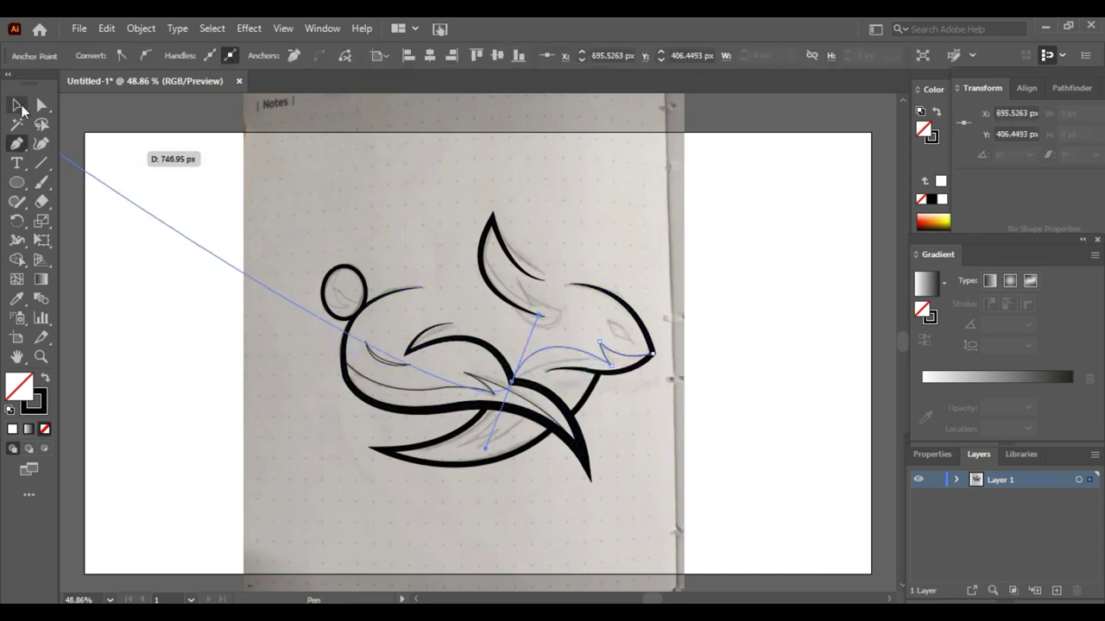
pyautogui.press('v')
pyautogui.click(118, 371)
# Trace a detail line inside the round tail
pyautogui.press('p')
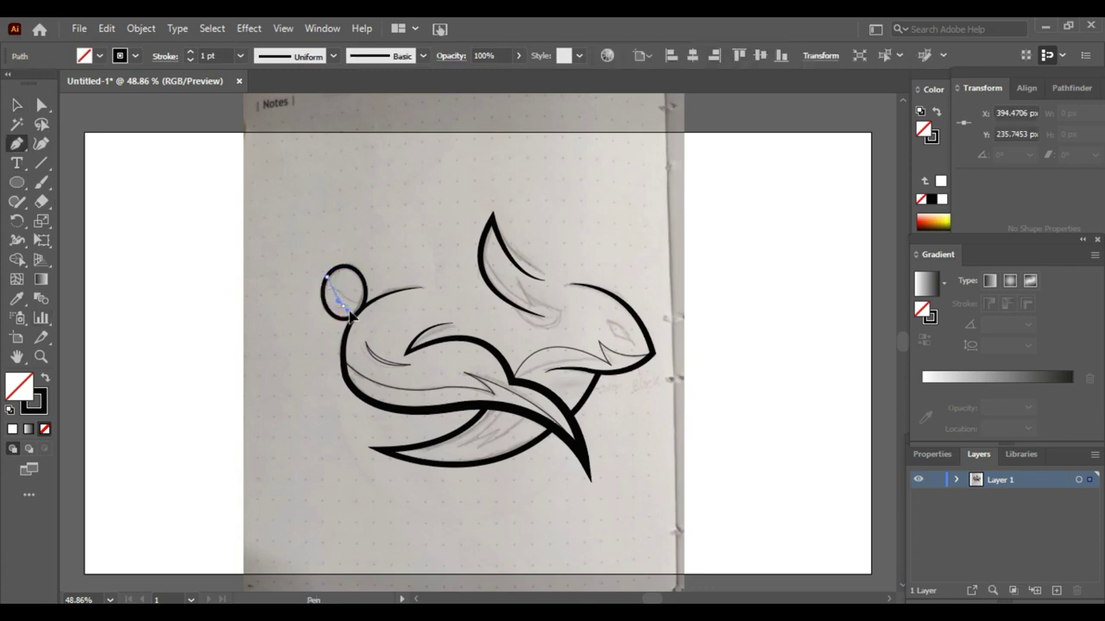
pyautogui.click(334, 289)
pyautogui.moveTo(363, 318); pyautogui.dragTo(369, 317)
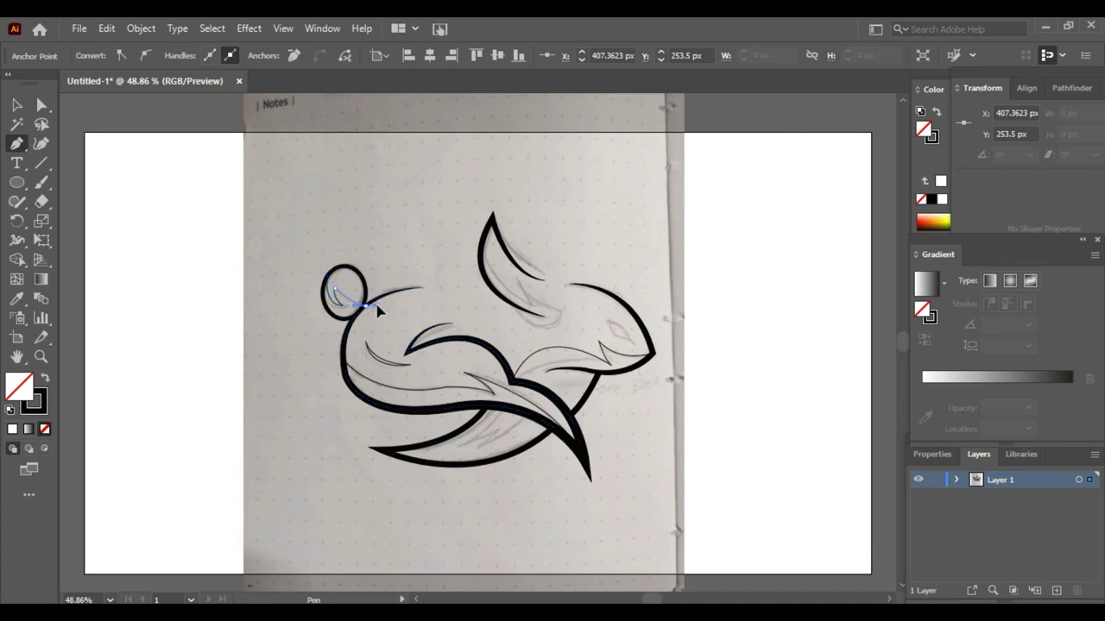
pyautogui.click(17, 104)
pyautogui.click(262, 456)
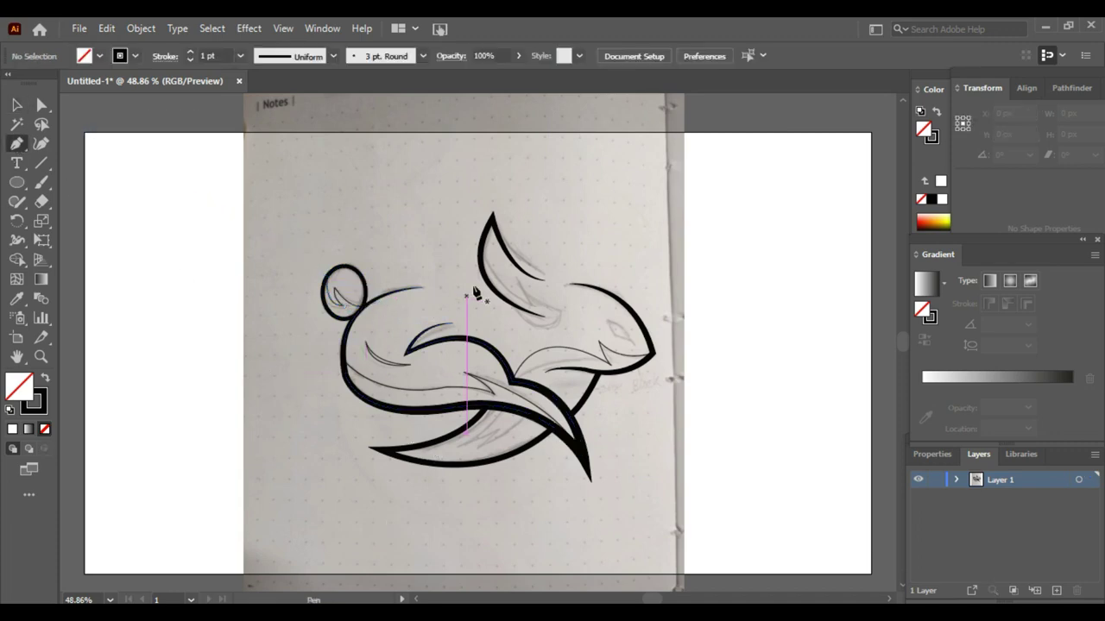
# Trace the inner ear line
pyautogui.moveTo(520, 281); pyautogui.dragTo(590, 333)
pyautogui.moveTo(508, 302); pyautogui.dragTo(459, 257)
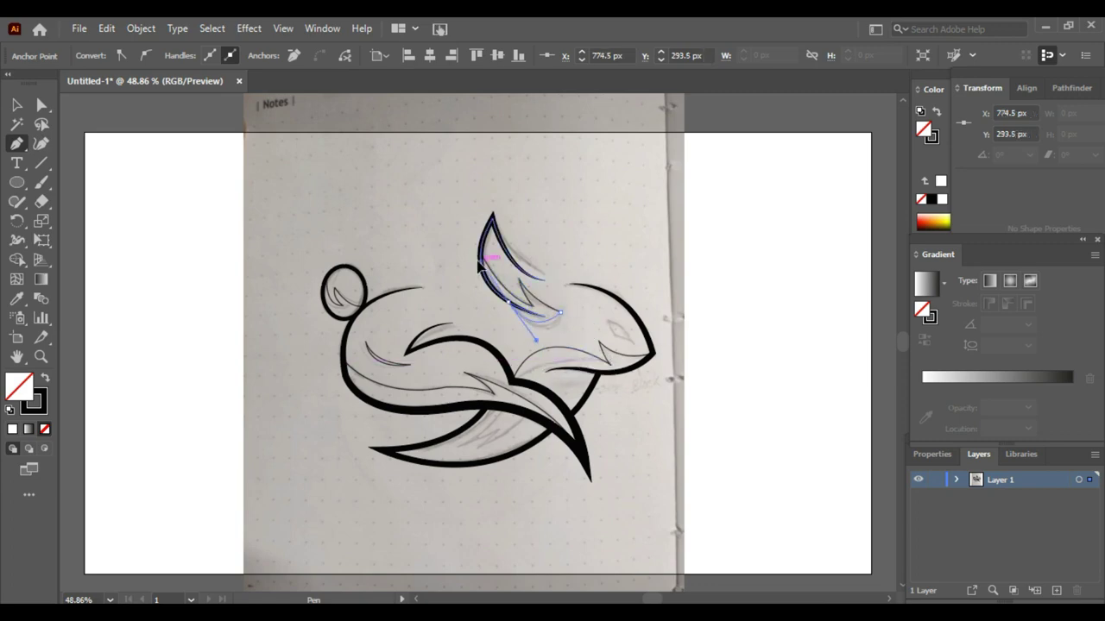
pyautogui.click(16, 105)
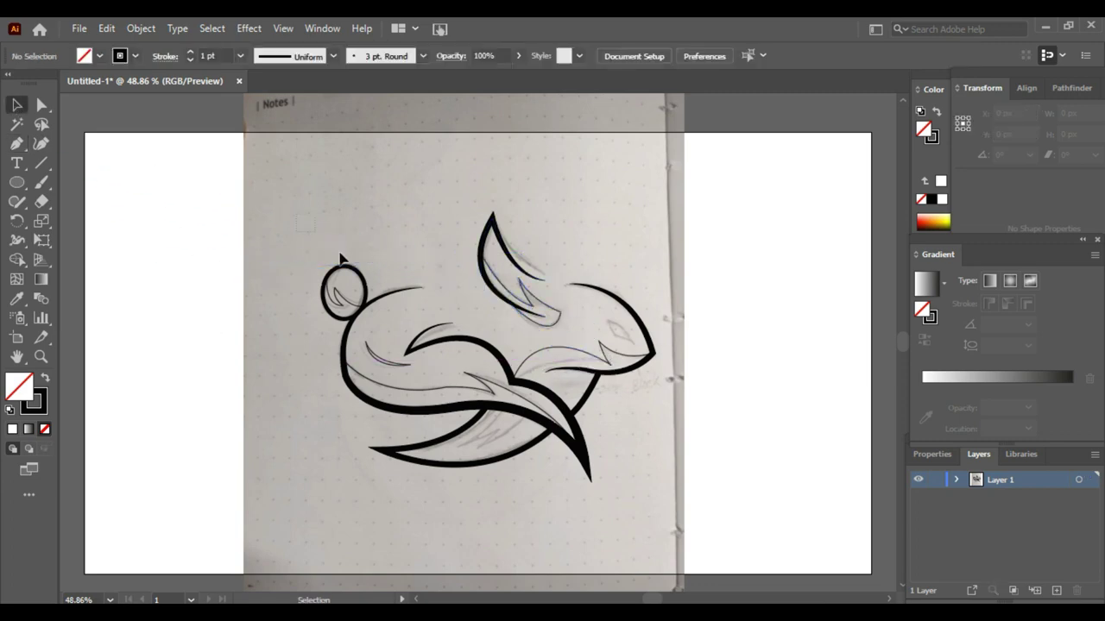
pyautogui.click(17, 143)
# Trace the belly underside line toward the lower left
pyautogui.click(504, 408)
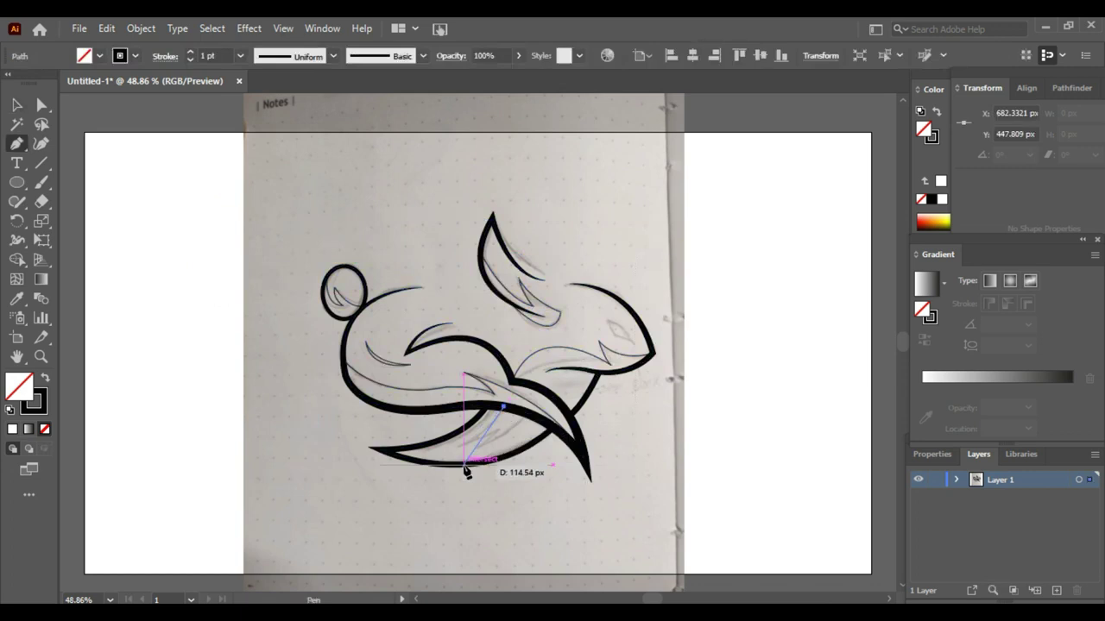
pyautogui.hotkey('ctrl', 'z')
pyautogui.click(532, 417)
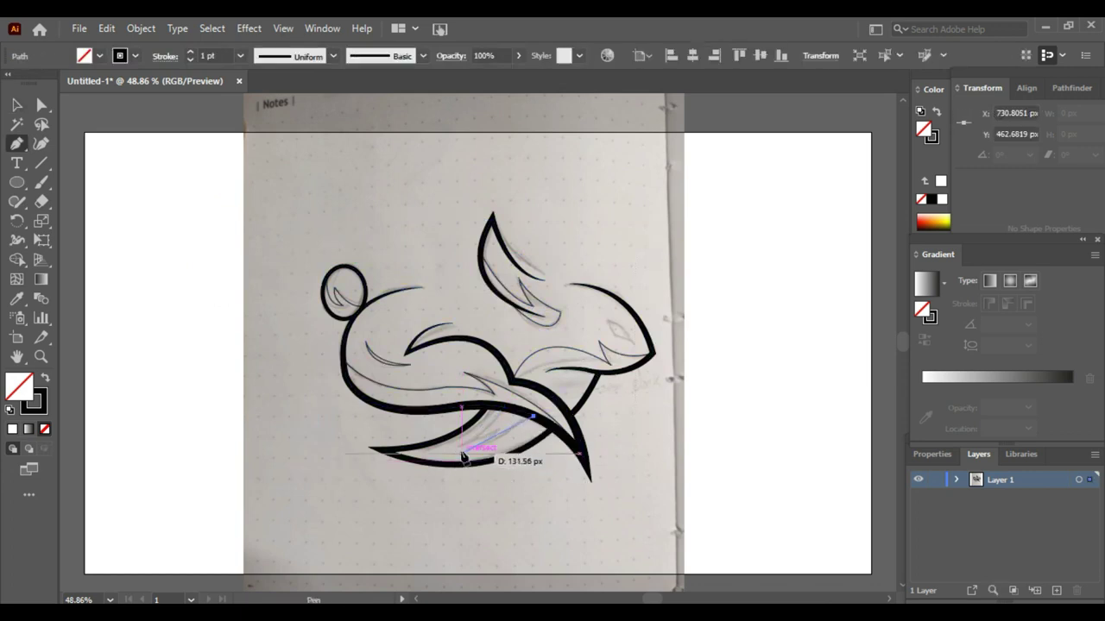
pyautogui.moveTo(485, 434); pyautogui.dragTo(466, 447)
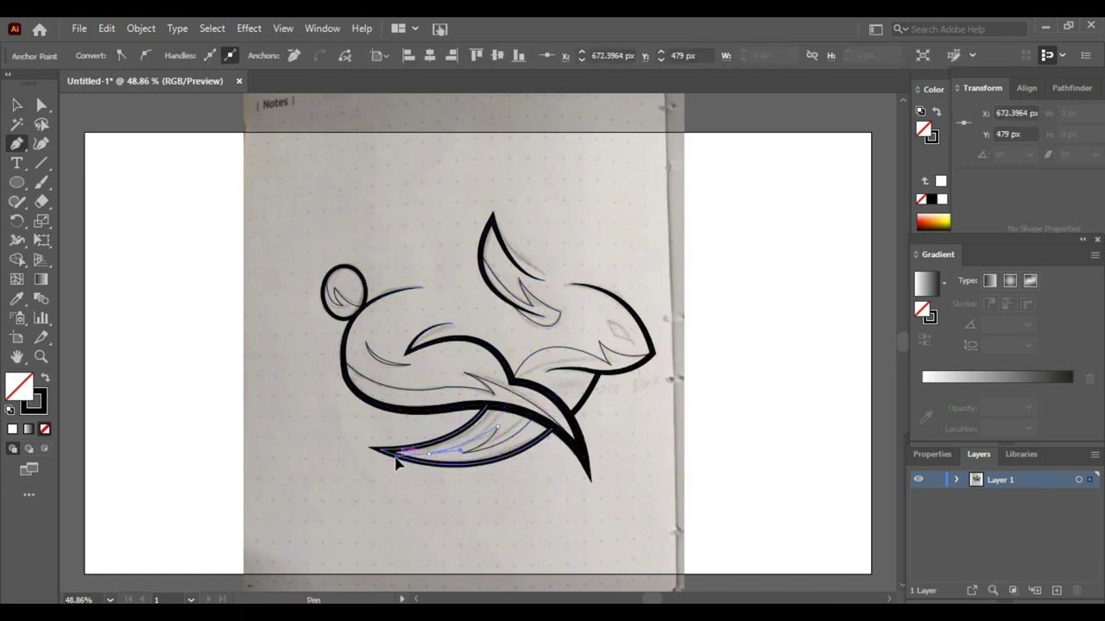
pyautogui.moveTo(395, 459); pyautogui.dragTo(494, 415)
pyautogui.moveTo(456, 481)
pyautogui.mouseDown()
pyautogui.moveTo(488, 434)
pyautogui.moveTo(458, 444)
pyautogui.mouseUp()
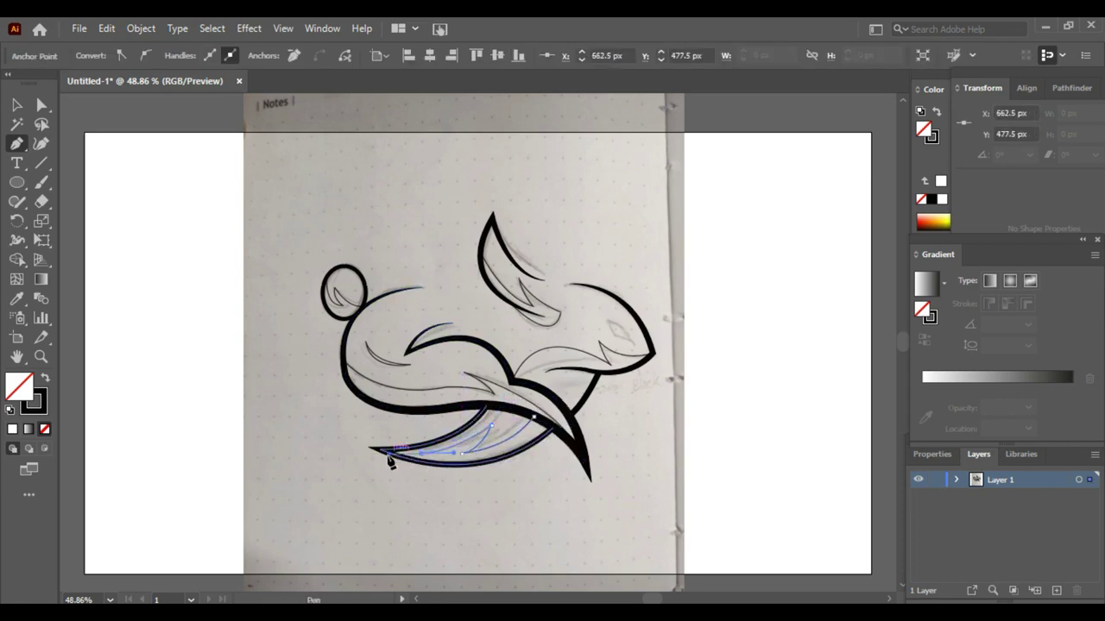
pyautogui.moveTo(369, 434); pyautogui.dragTo(2, 168)
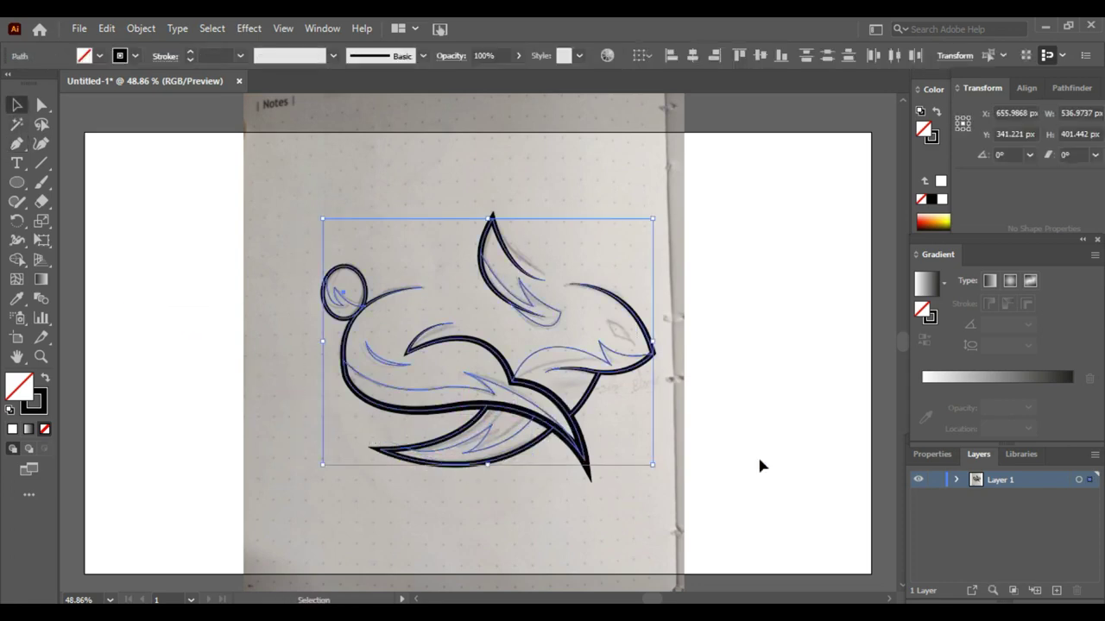
# Draw the eye shape on the head, then marquee-select all the rabbit artwork
pyautogui.moveTo(605, 320)
pyautogui.mouseDown()
pyautogui.moveTo(631, 347)
pyautogui.moveTo(612, 341)
pyautogui.mouseUp()
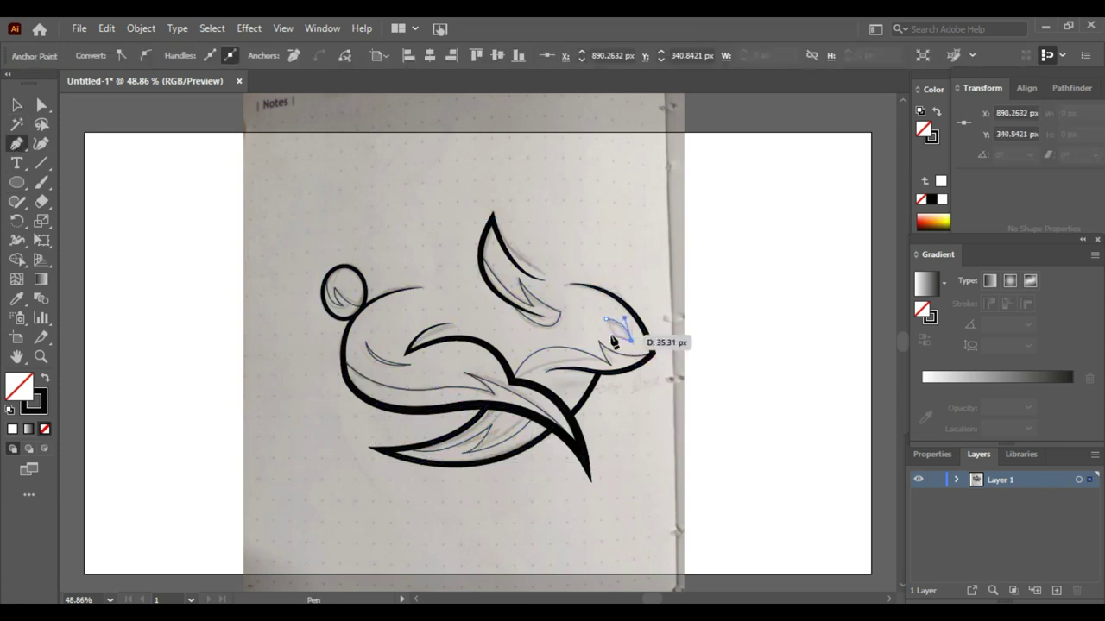
pyautogui.press('v')
pyautogui.click(410, 511)
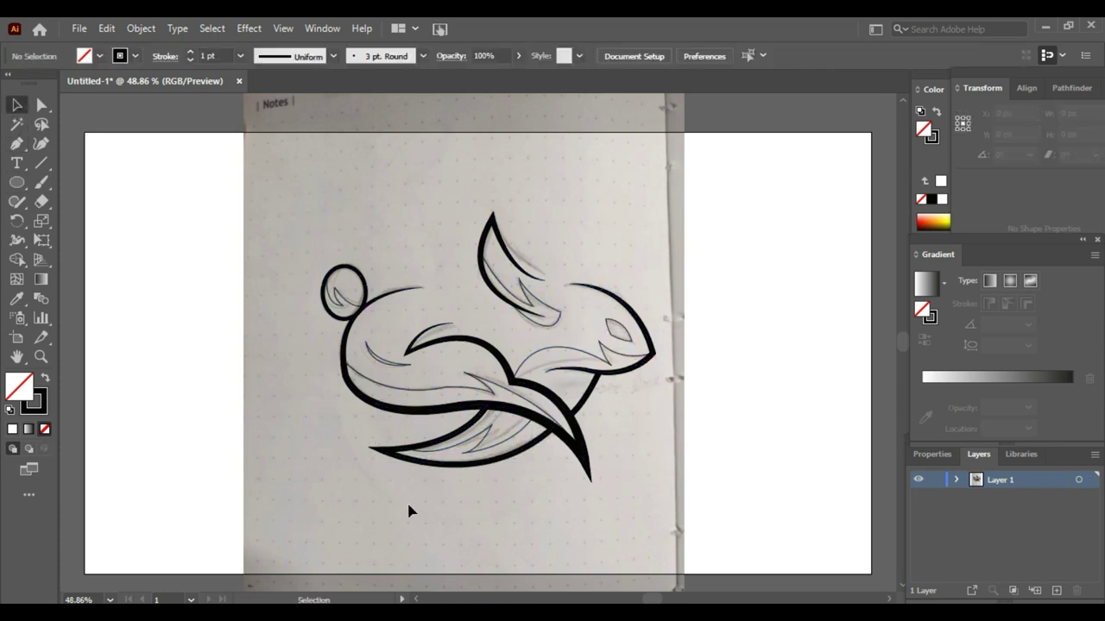
pyautogui.moveTo(297, 194); pyautogui.dragTo(742, 486)
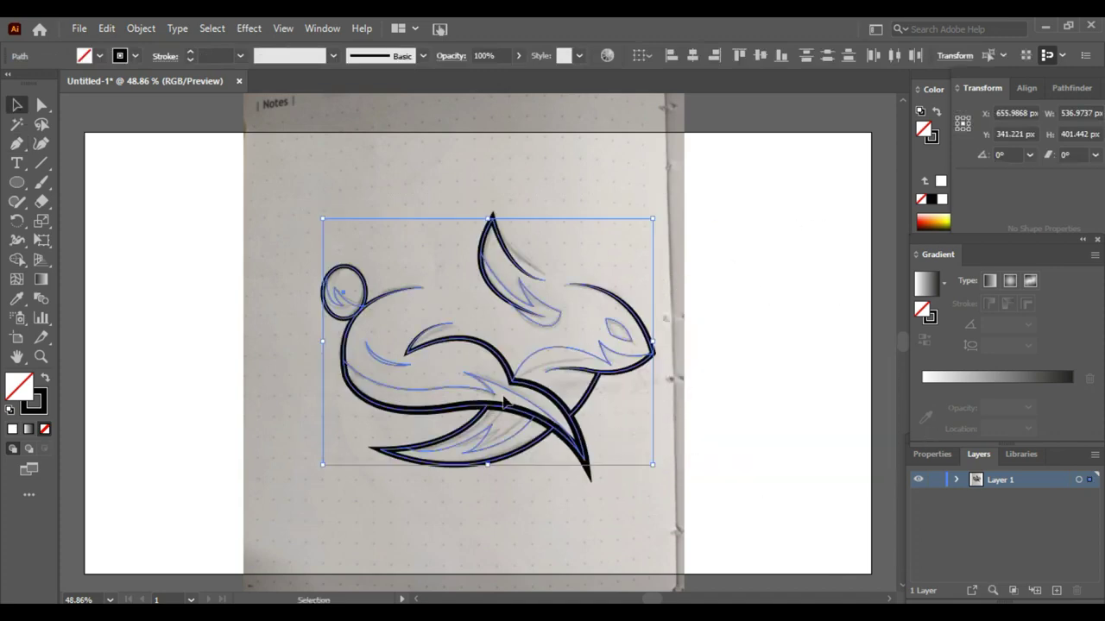
pyautogui.moveTo(604, 345); pyautogui.dragTo(552, 322)
# Delete the reference sketch photo and move the rabbit art to the page centre
pyautogui.click(553, 323)
pyautogui.press('Delete')
pyautogui.moveTo(99, 202); pyautogui.dragTo(458, 444)
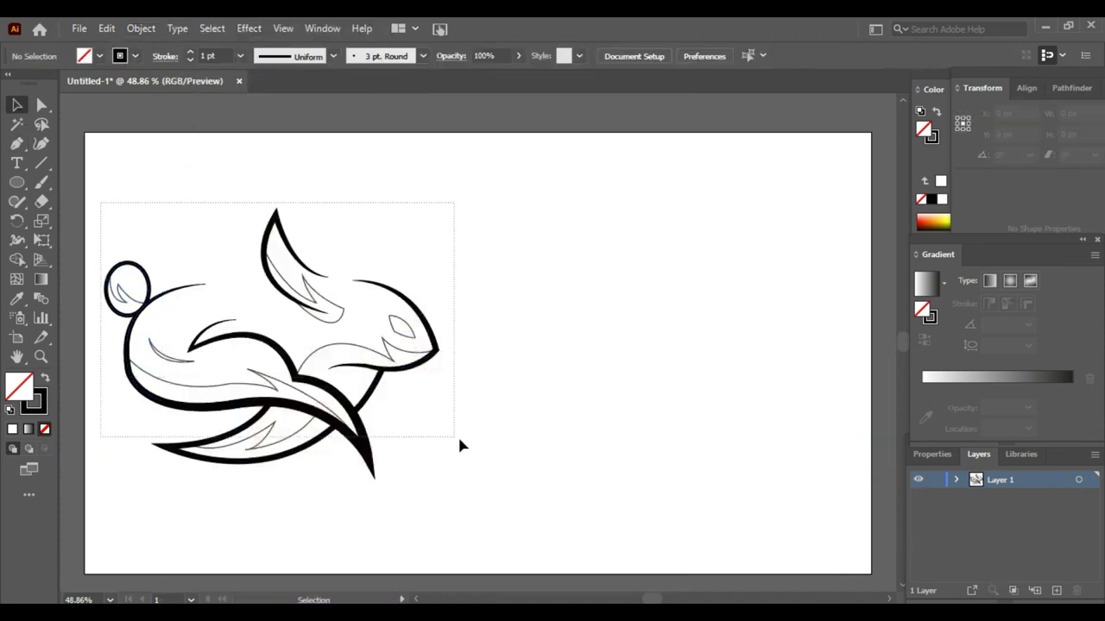
pyautogui.moveTo(366, 440); pyautogui.dragTo(567, 436)
pyautogui.moveTo(296, 205); pyautogui.dragTo(655, 470)
# Select the outline paths and try the Shape Builder tool on them
pyautogui.hotkey('shift', 'm')
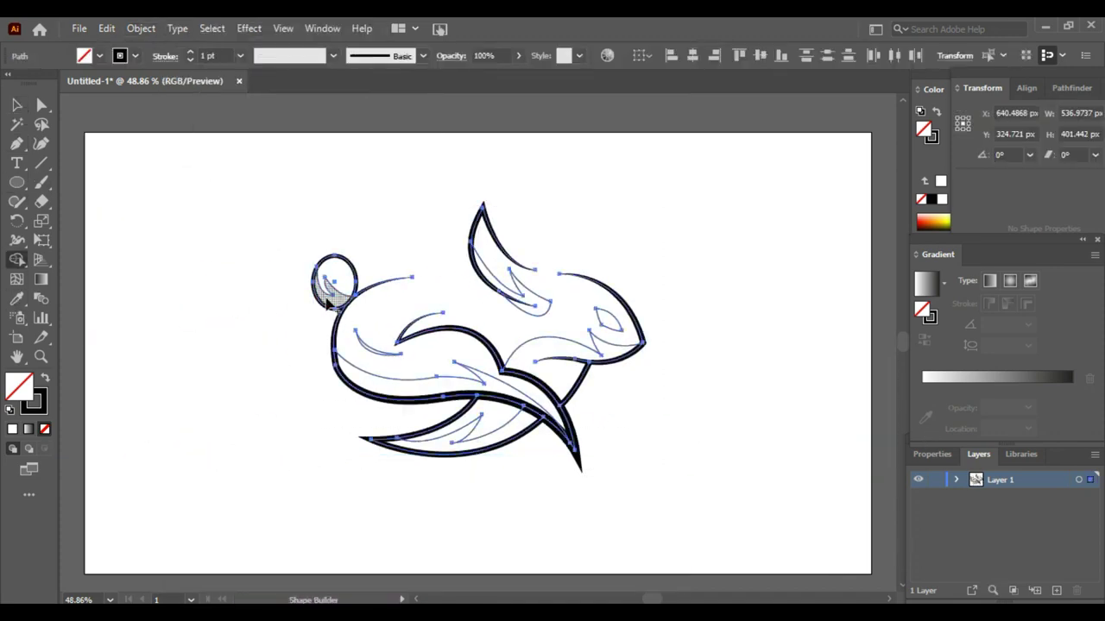
pyautogui.press('v')
pyautogui.click(86, 247)
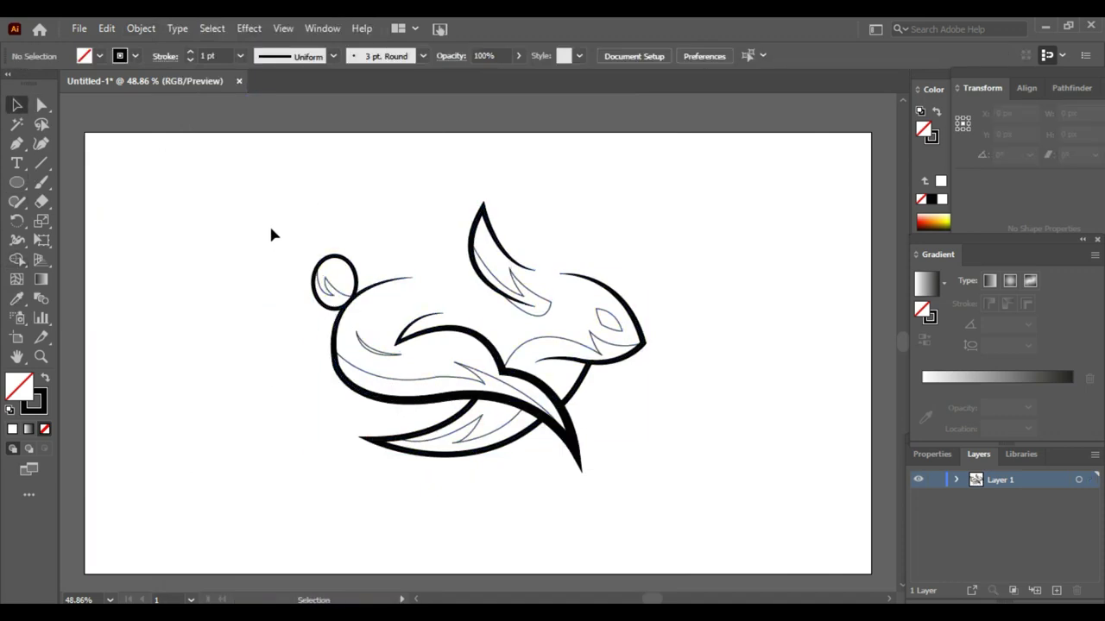
pyautogui.click(551, 373)
pyautogui.click(18, 258)
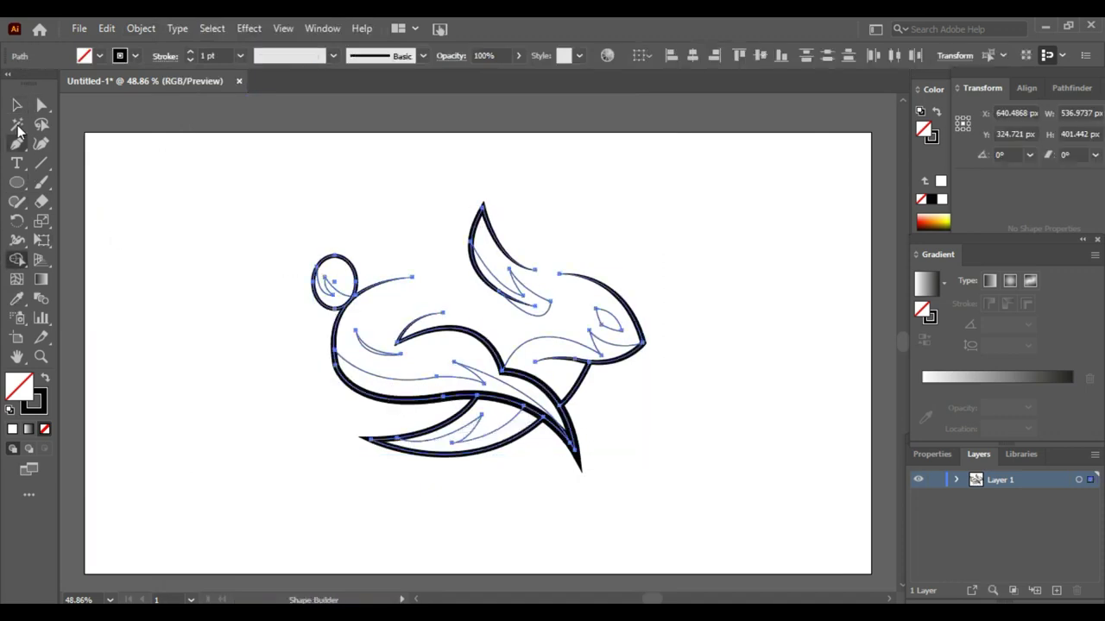
pyautogui.press('v')
pyautogui.hotkey('ctrl', 'shift', 'a')
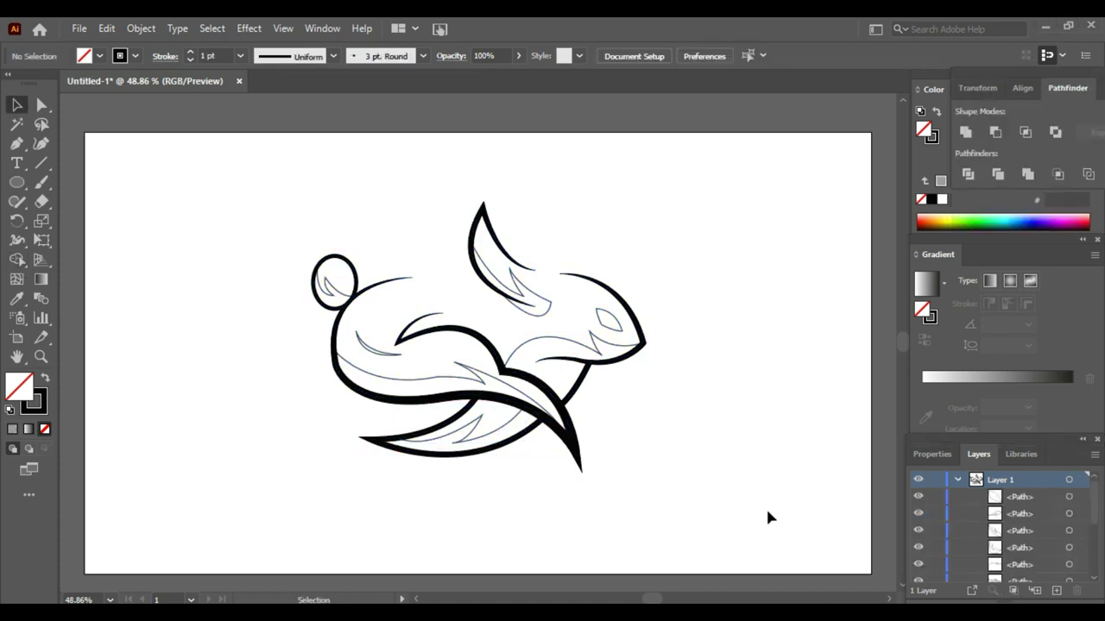
# Merge the head and tail outline segments with the Shape Builder
pyautogui.click(604, 287)
pyautogui.hotkey('shift', 'm')
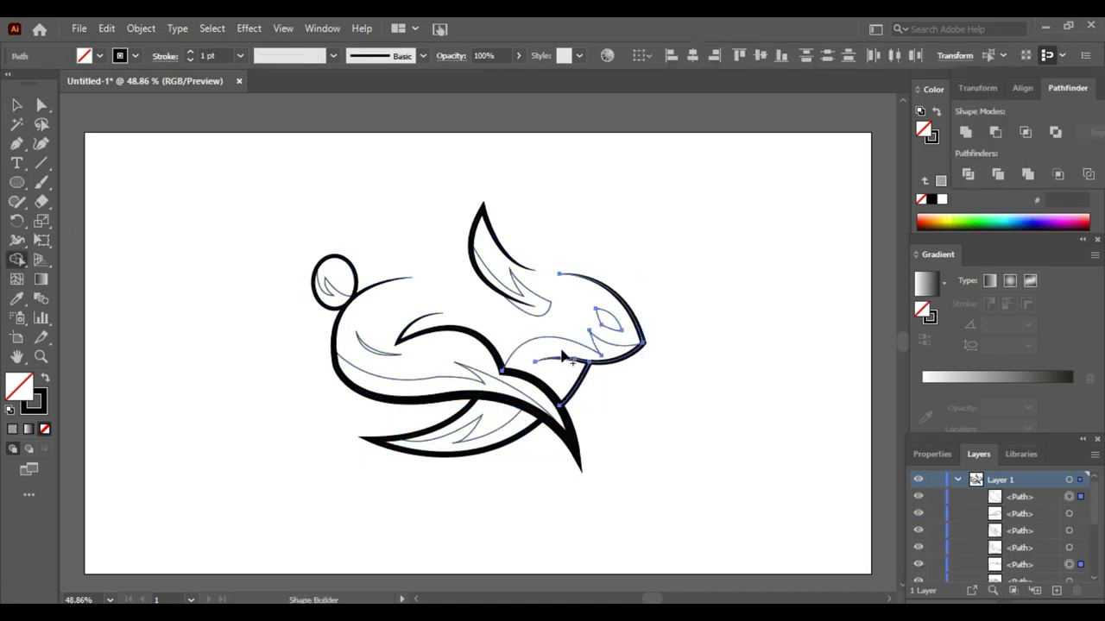
pyautogui.press('v')
pyautogui.click(569, 369)
pyautogui.click(633, 455)
# Apply the thick black outline style to the belly path
pyautogui.hotkey('ctrl', 'a')
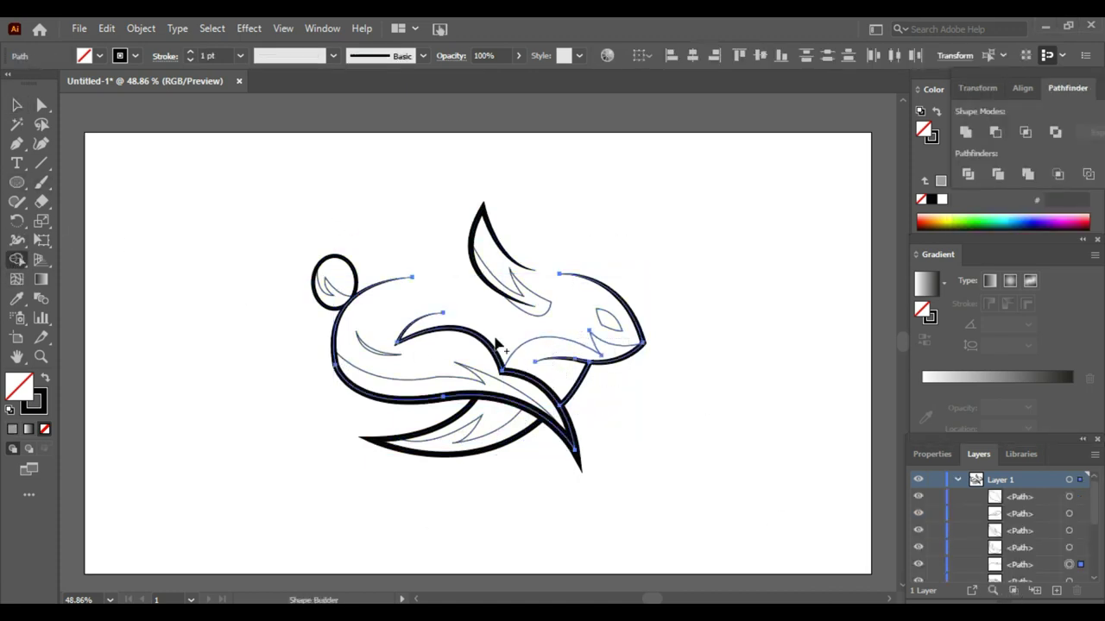
pyautogui.hotkey('ctrl', 'shift', 'a')
pyautogui.click(580, 388)
pyautogui.hotkey('ctrl', 'shift', 'a')
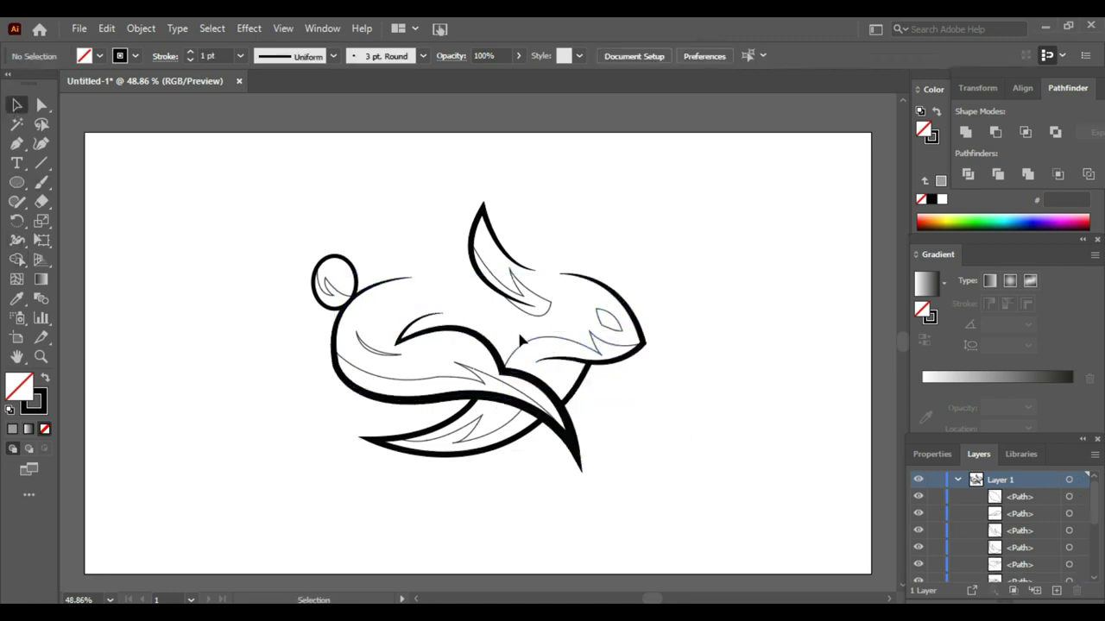
# Select the inner ear, tail, body, belly and cheek shading shapes and fill them light grey (#e6e6e6)
pyautogui.click(526, 312)
pyautogui.click(332, 283)
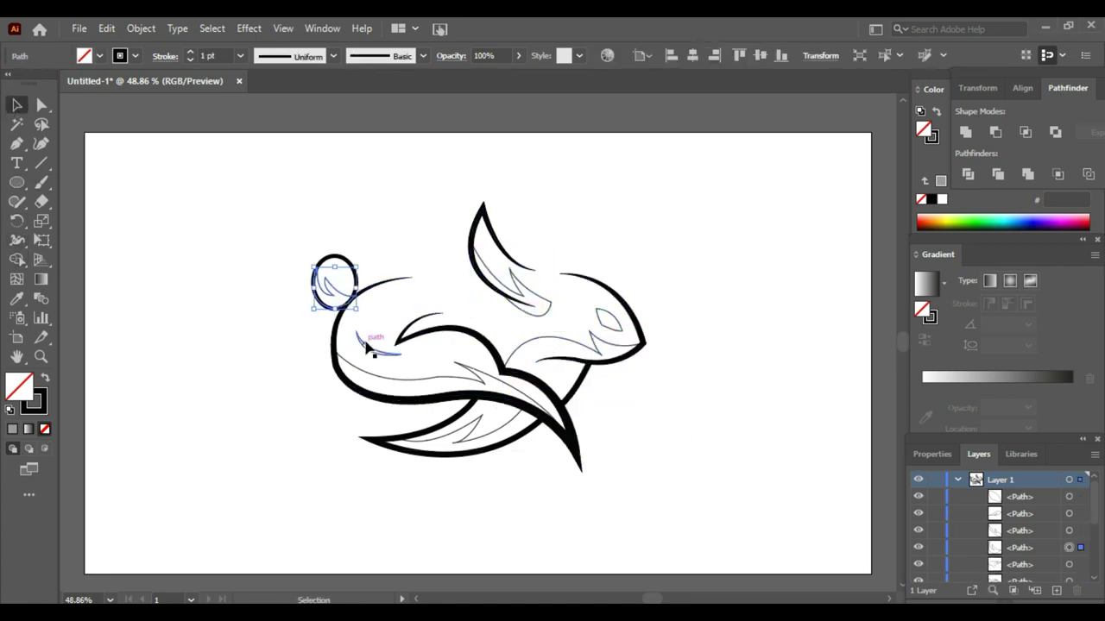
pyautogui.keyDown('shift'); pyautogui.click(373, 352); pyautogui.keyUp('shift')
pyautogui.keyDown('shift'); pyautogui.click(471, 431); pyautogui.keyUp('shift')
pyautogui.keyDown('shift'); pyautogui.click(536, 311); pyautogui.keyUp('shift')
pyautogui.keyDown('shift'); pyautogui.click(530, 345); pyautogui.keyUp('shift')
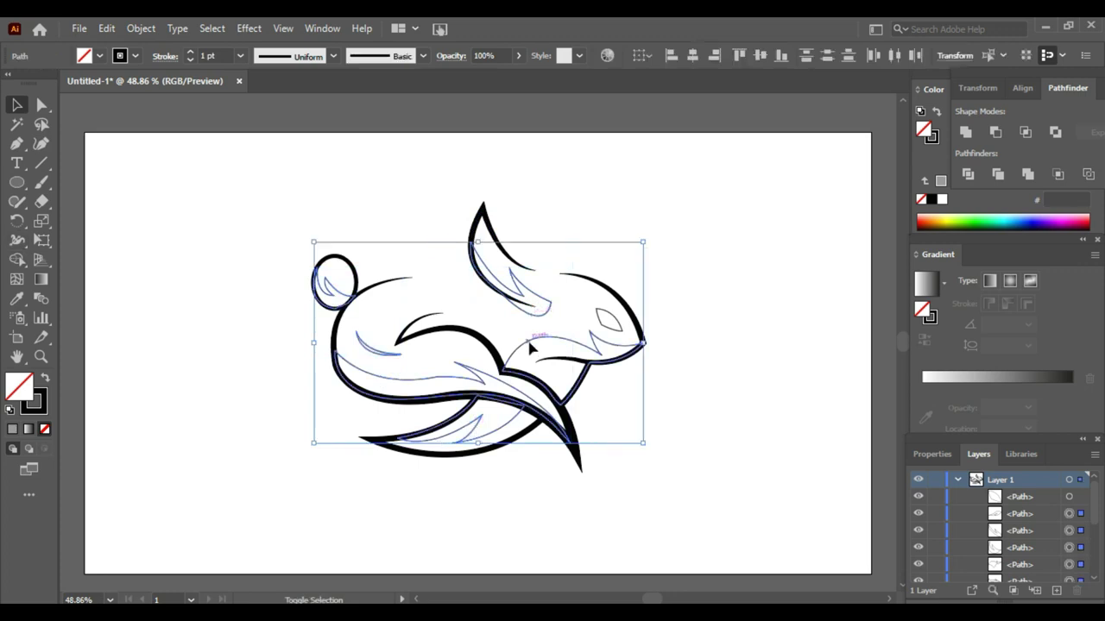
pyautogui.click(100, 55)
pyautogui.click(89, 129)
pyautogui.click(78, 130)
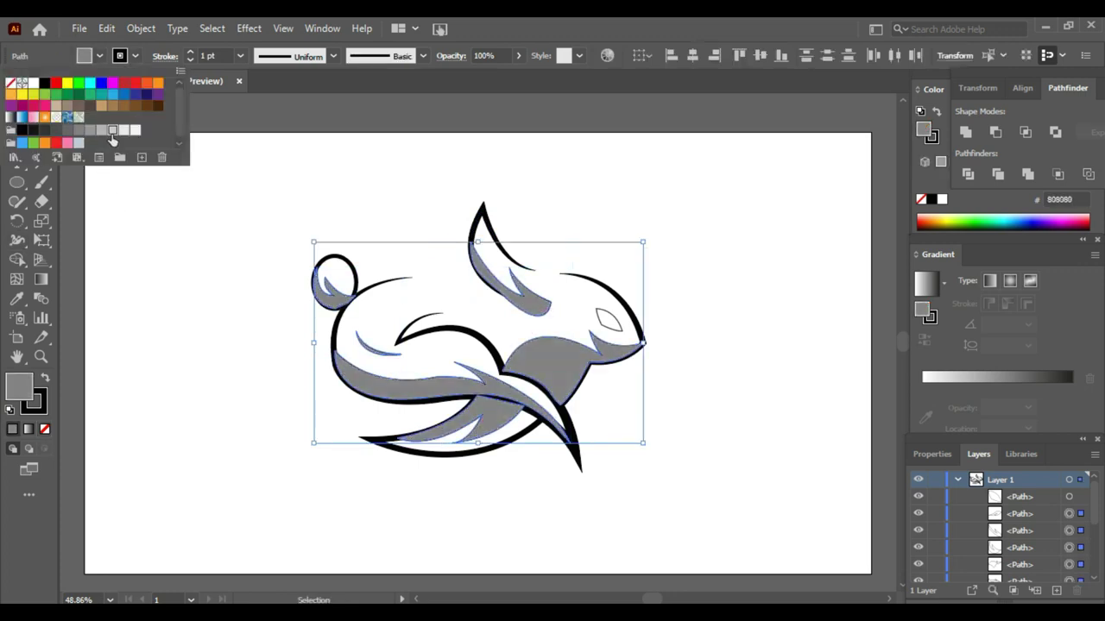
pyautogui.click(123, 130)
pyautogui.press('Escape')
# Set the belly, ear and head shading shapes' stroke to None
pyautogui.rightClick(539, 272)
pyautogui.press('Escape')
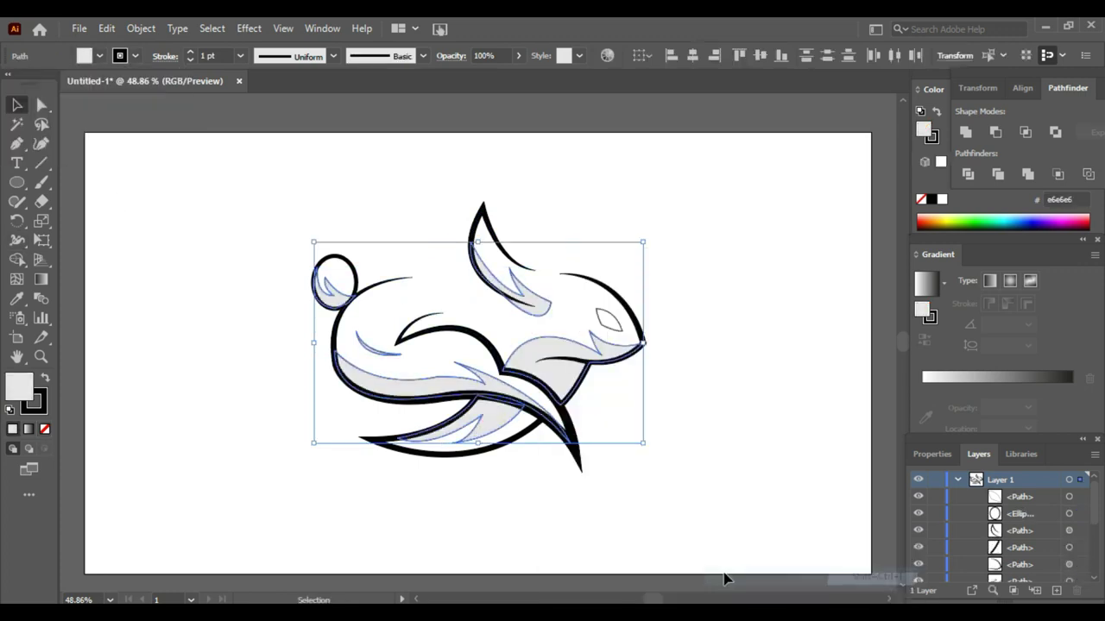
pyautogui.click(727, 579)
pyautogui.click(360, 339)
pyautogui.keyDown('shift'); pyautogui.click(332, 289); pyautogui.keyUp('shift')
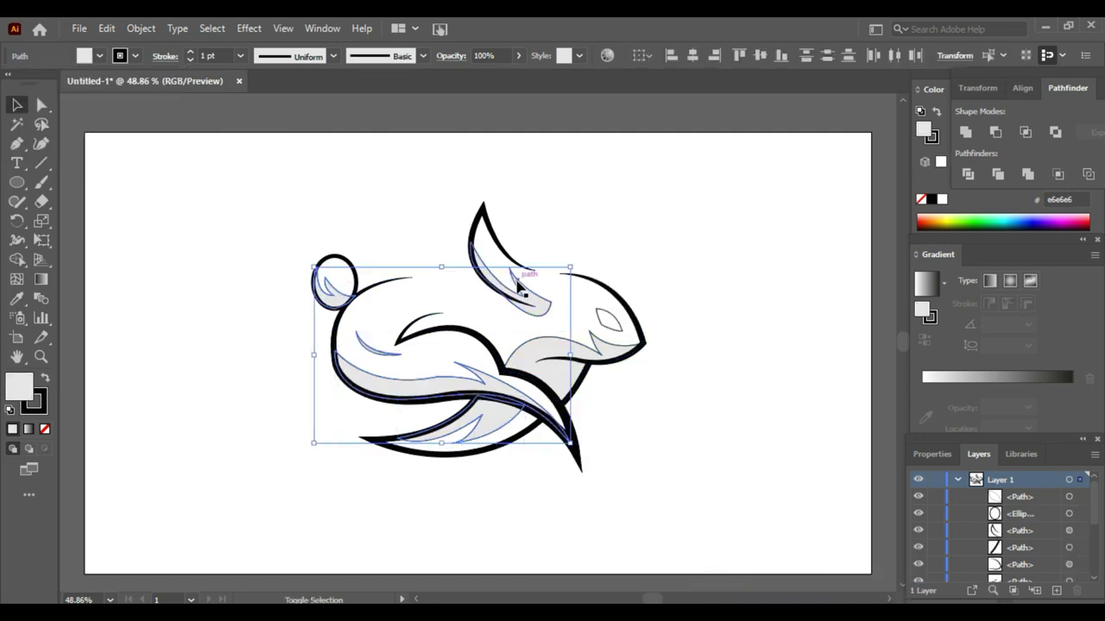
pyautogui.keyDown('shift'); pyautogui.click(614, 348); pyautogui.keyUp('shift')
pyautogui.click(135, 55)
pyautogui.click(13, 89)
pyautogui.press('Escape')
# Select the rabbit's eye shape to give it a fill
pyautogui.click(149, 281)
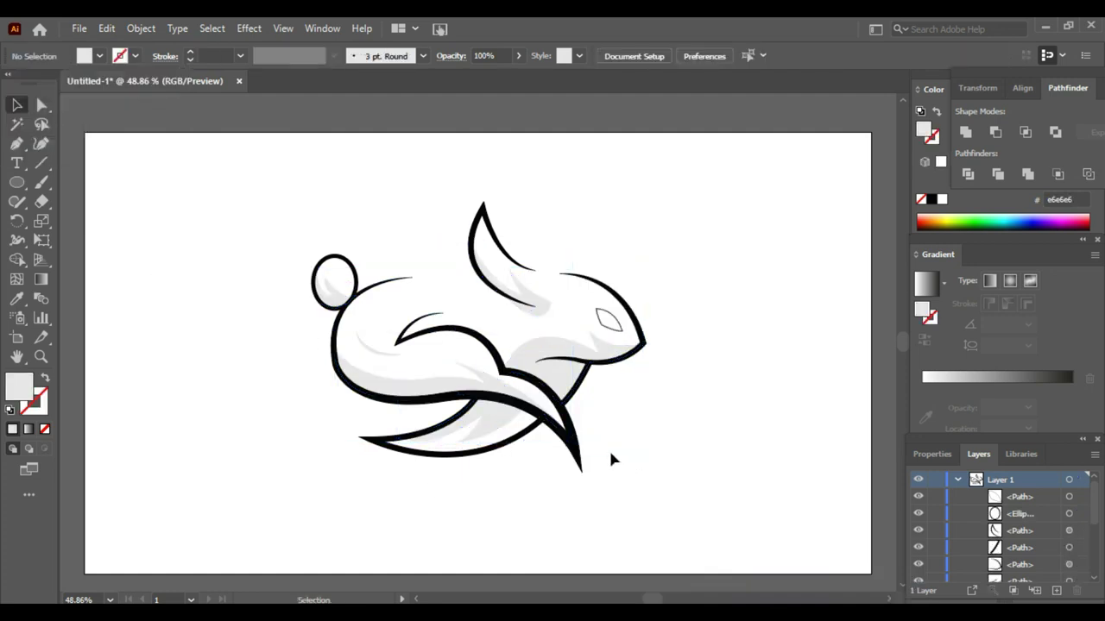
pyautogui.click(608, 319)
pyautogui.click(100, 56)
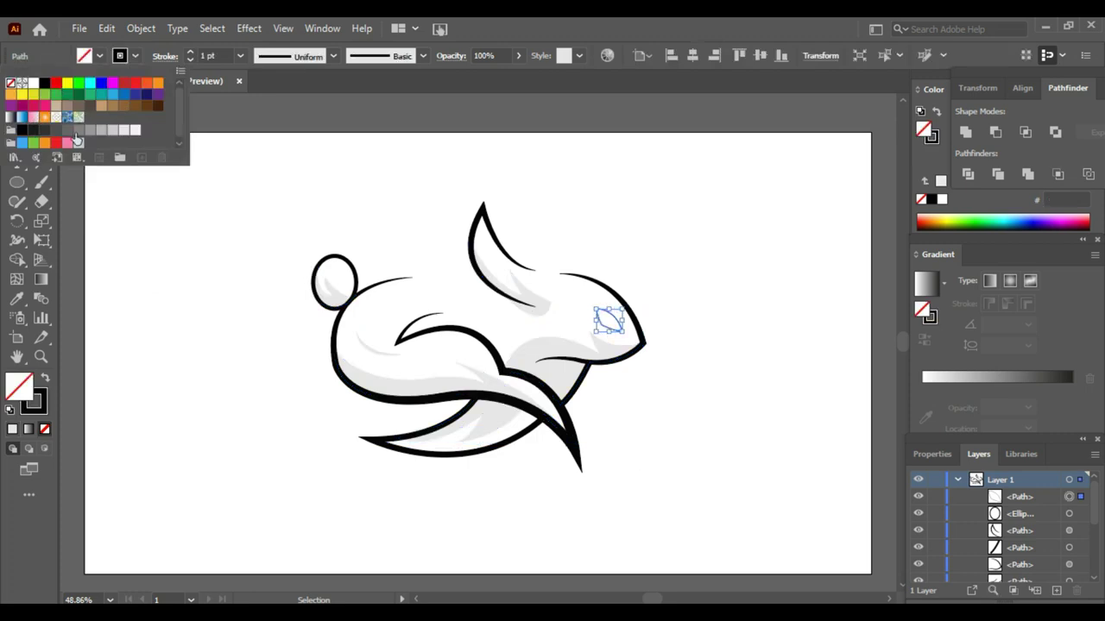
# Fill the eye with a dark swatch, then select the body, head, ear and tail outlines
pyautogui.click(76, 131)
pyautogui.press('Escape')
pyautogui.click(518, 444)
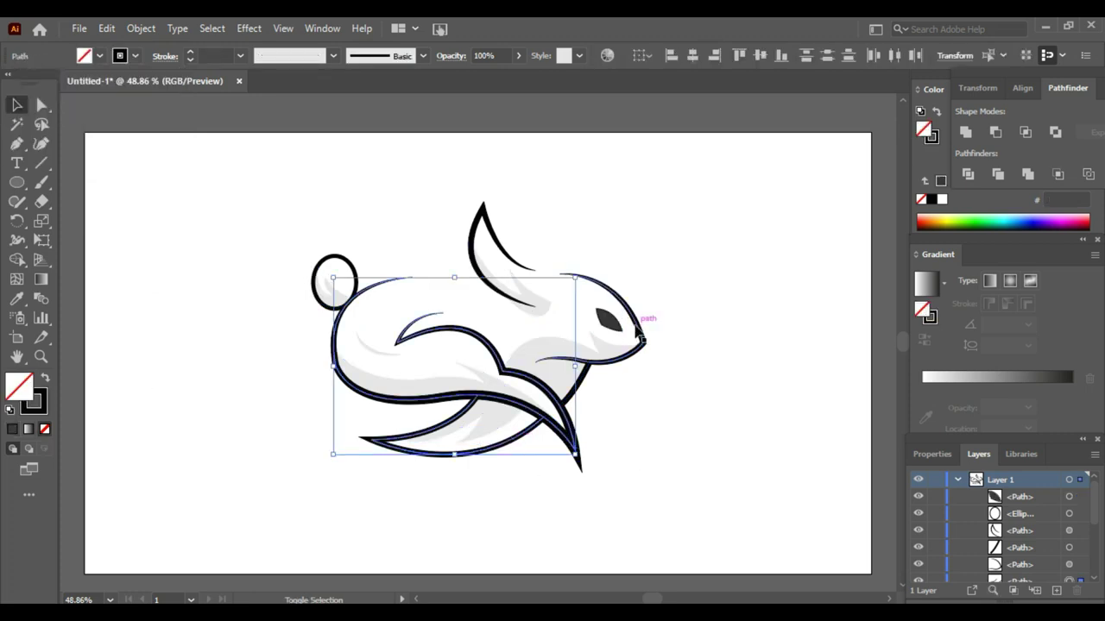
pyautogui.keyDown('shift'); pyautogui.click(637, 331); pyautogui.keyUp('shift')
pyautogui.keyDown('shift'); pyautogui.click(501, 259); pyautogui.keyUp('shift')
pyautogui.keyDown('shift'); pyautogui.click(333, 281); pyautogui.keyUp('shift')
# Give the selected outlines no fill and a navy #0f1751 stroke
pyautogui.click(1030, 223)
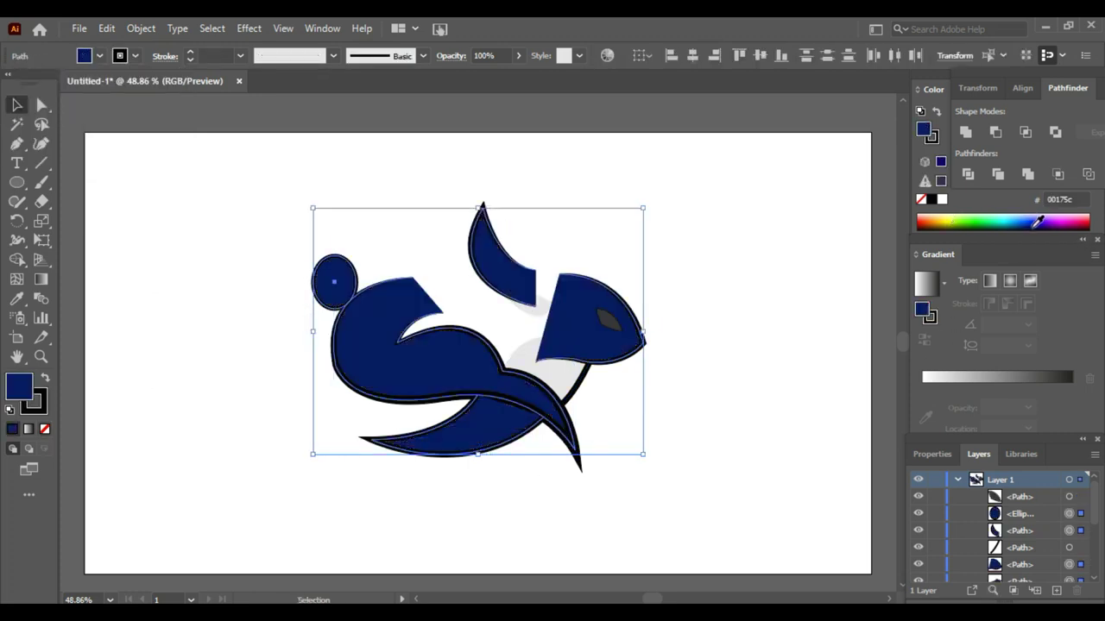
pyautogui.click(1041, 222)
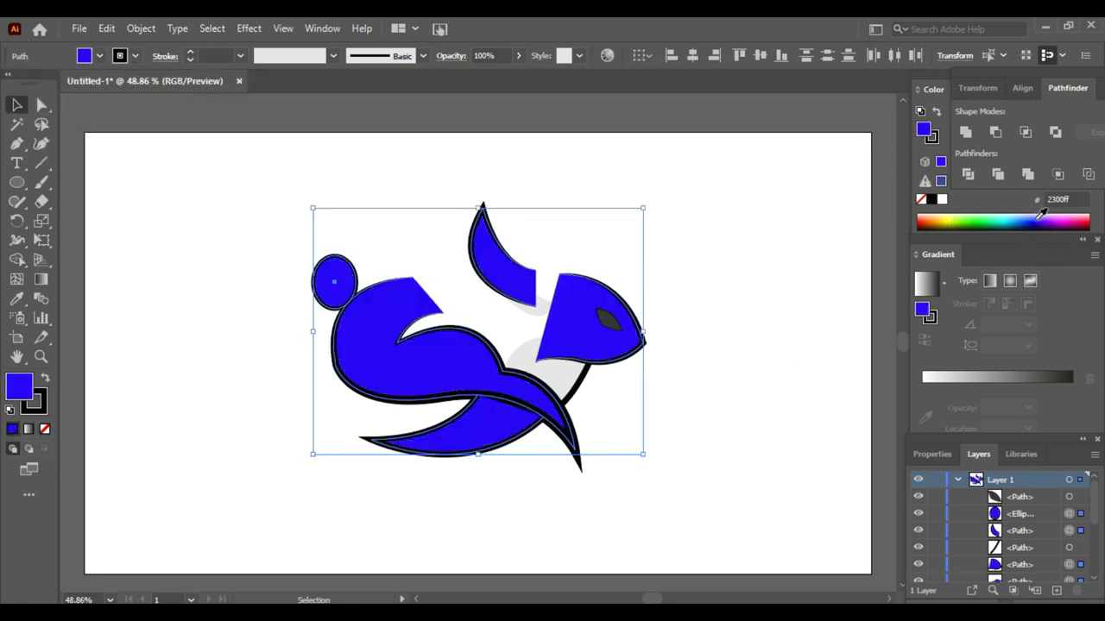
pyautogui.click(99, 56)
pyautogui.click(9, 81)
pyautogui.doubleClick(34, 401)
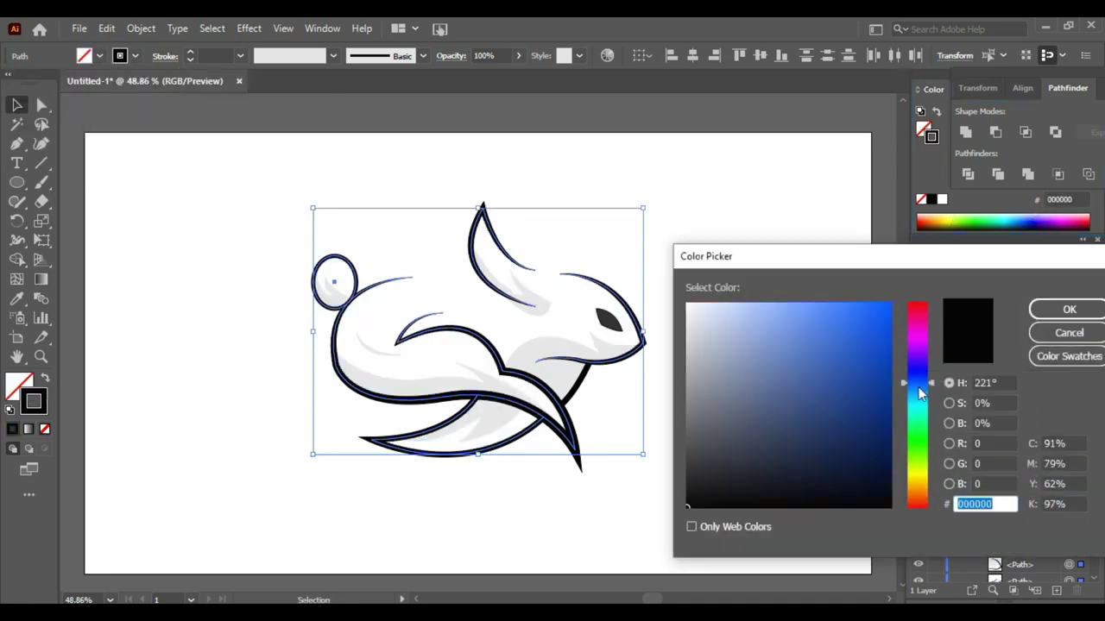
pyautogui.moveTo(920, 393); pyautogui.dragTo(920, 388)
pyautogui.click(853, 444)
pyautogui.press('Return')
# Select all the artwork and shrink the whole rabbit slightly about its centre
pyautogui.click(665, 423)
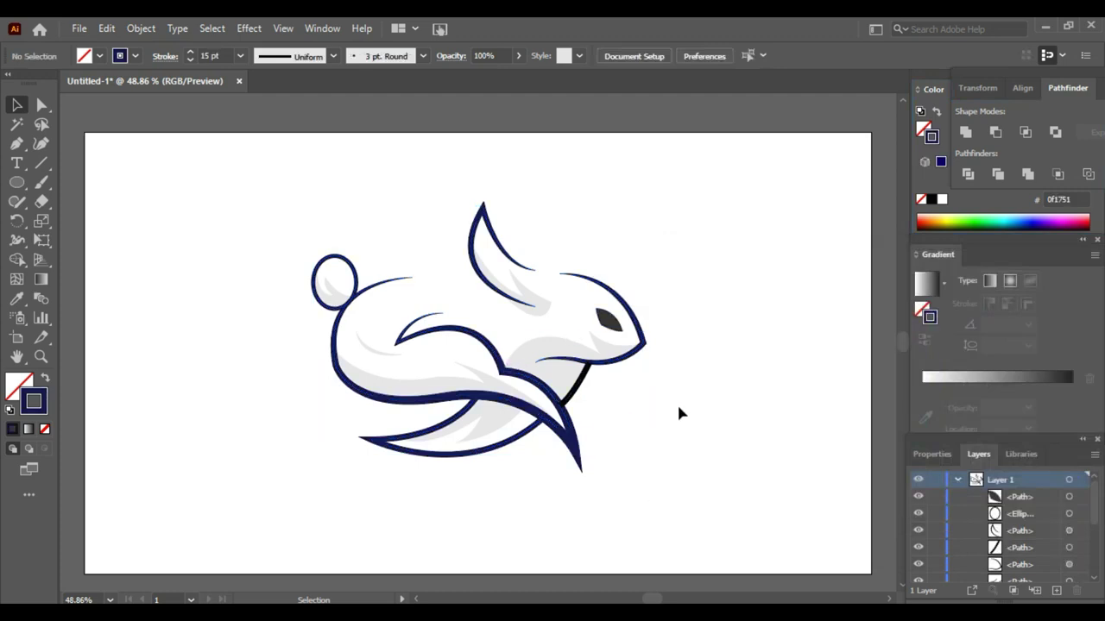
pyautogui.hotkey('ctrl', 'a')
pyautogui.moveTo(645, 458); pyautogui.dragTo(606, 445)
# Draw a text frame below the rabbit and clear its placeholder text
pyautogui.hotkey('ctrl', 'shift', 'a')
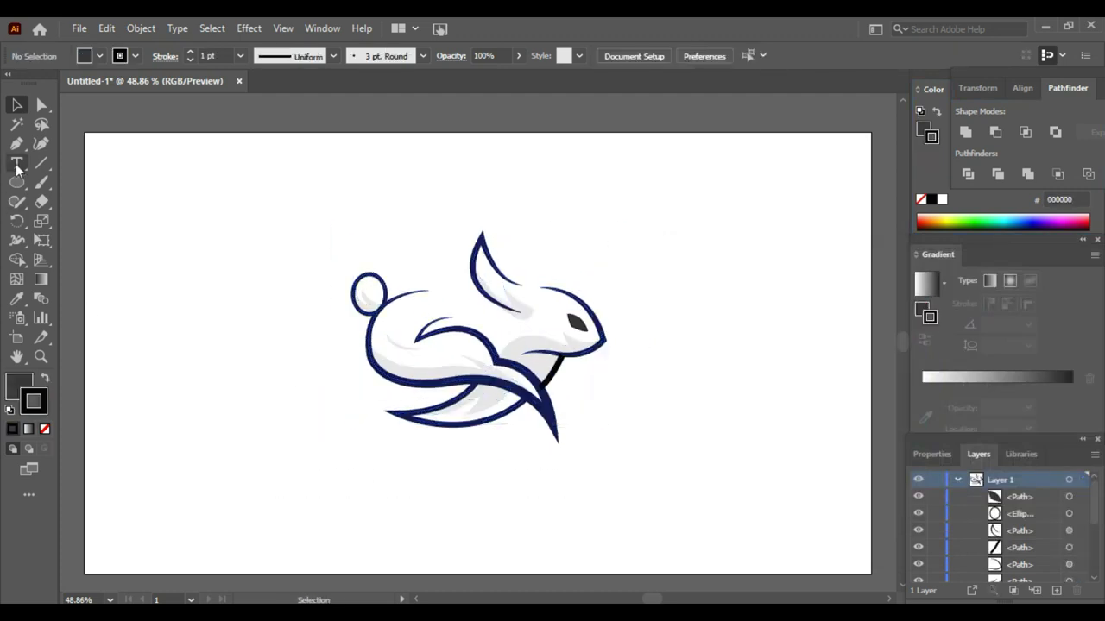
pyautogui.click(17, 164)
pyautogui.moveTo(380, 497); pyautogui.dragTo(594, 574)
pyautogui.press('BackSpace')
pyautogui.press('Escape')
pyautogui.hotkey('ctrl', 'shift', 'a')
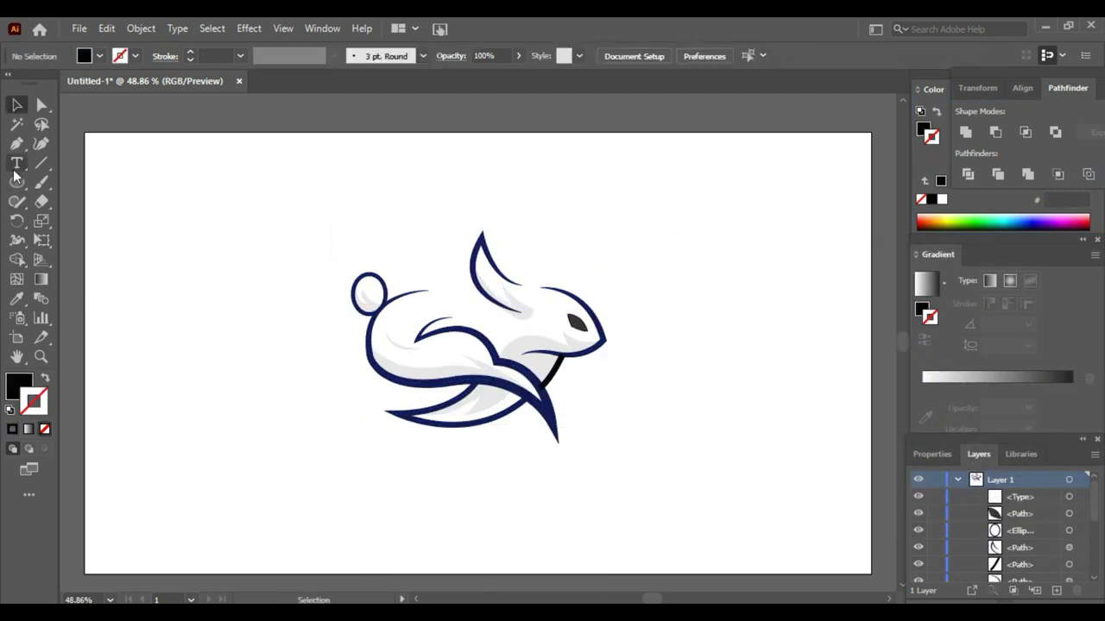
# Add the word 'Rabbit' beneath the rabbit and enlarge it to headline size
pyautogui.click(17, 164)
pyautogui.click(377, 475)
pyautogui.write('Rabbit')
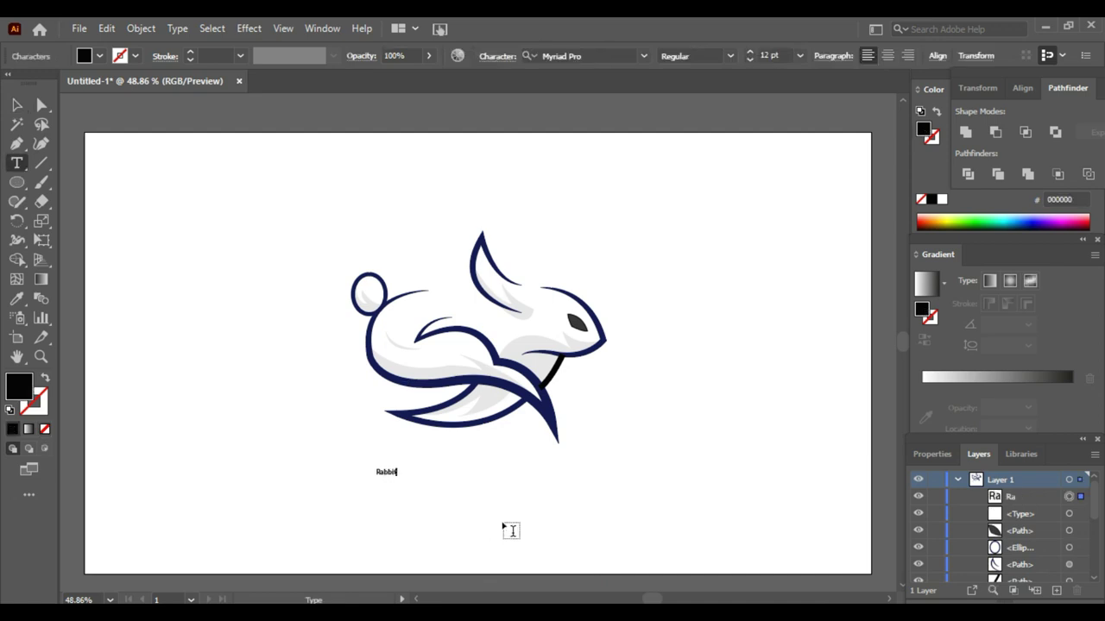
pyautogui.press('Escape')
pyautogui.moveTo(399, 475); pyautogui.dragTo(568, 516)
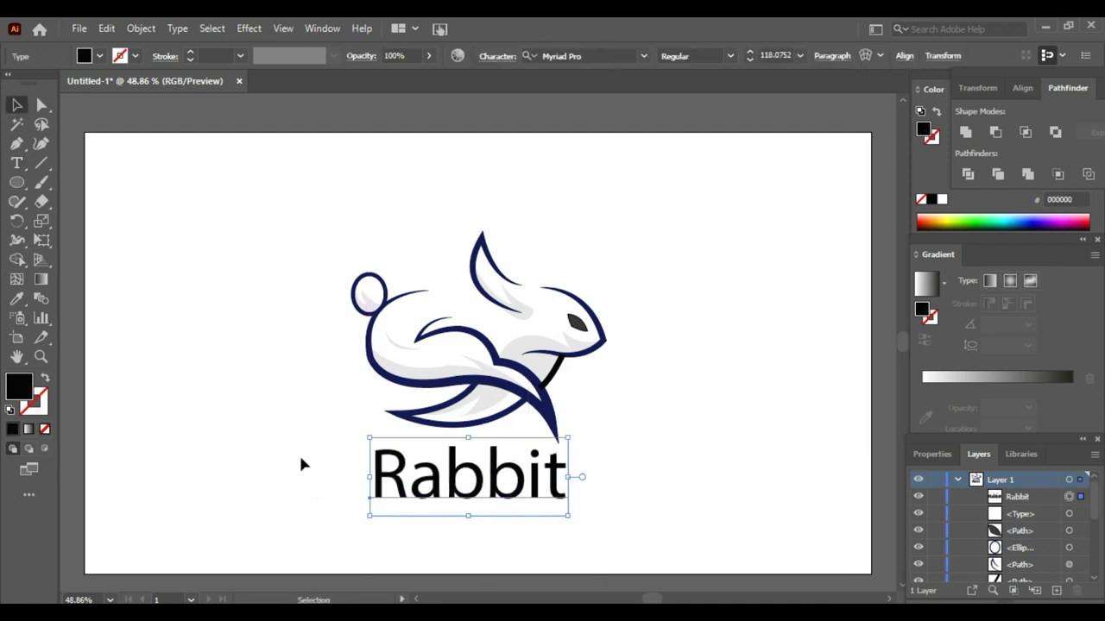
# Eyedrop the navy outline style onto 'Rabbit', then make it solid navy without a stroke
pyautogui.press('i')
pyautogui.click(369, 354)
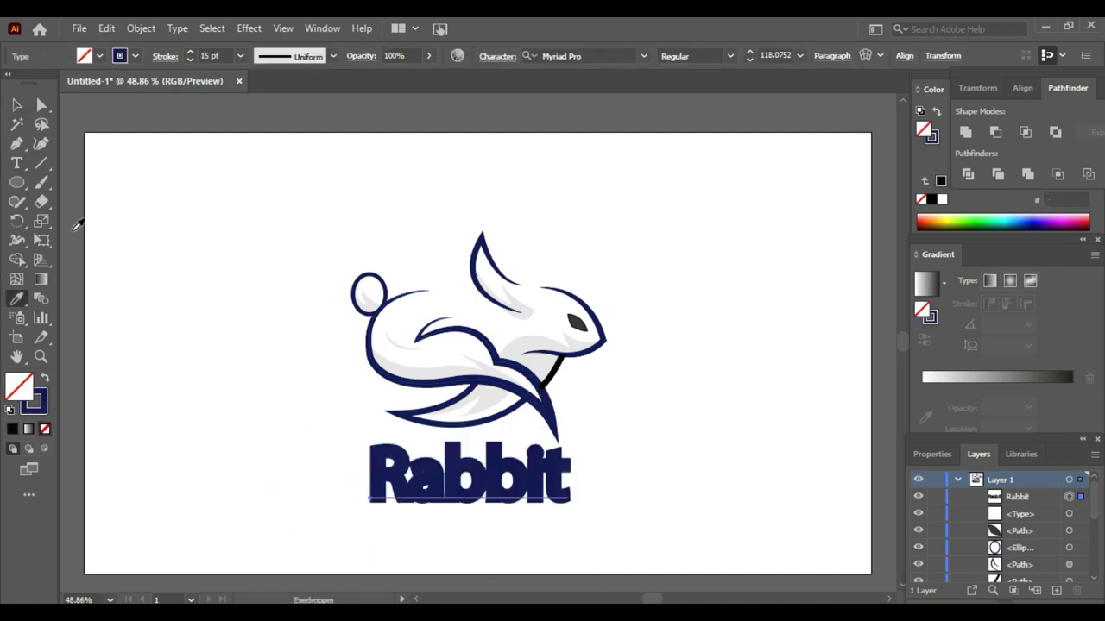
pyautogui.click(189, 60)
pyautogui.click(189, 60)
pyautogui.click(189, 61)
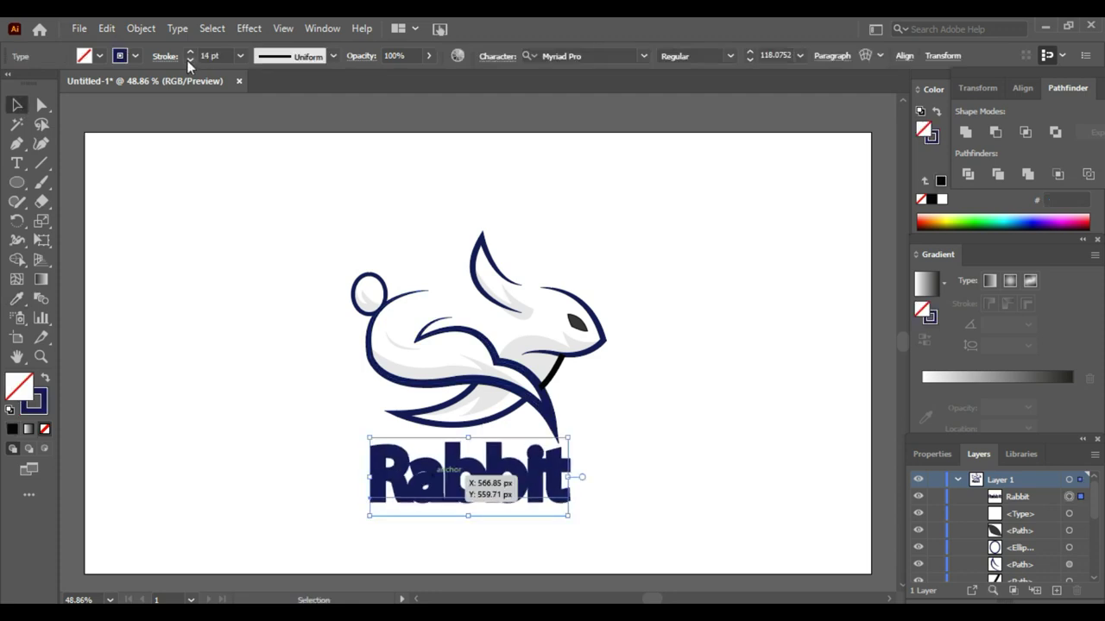
pyautogui.click(46, 379)
pyautogui.click(153, 283)
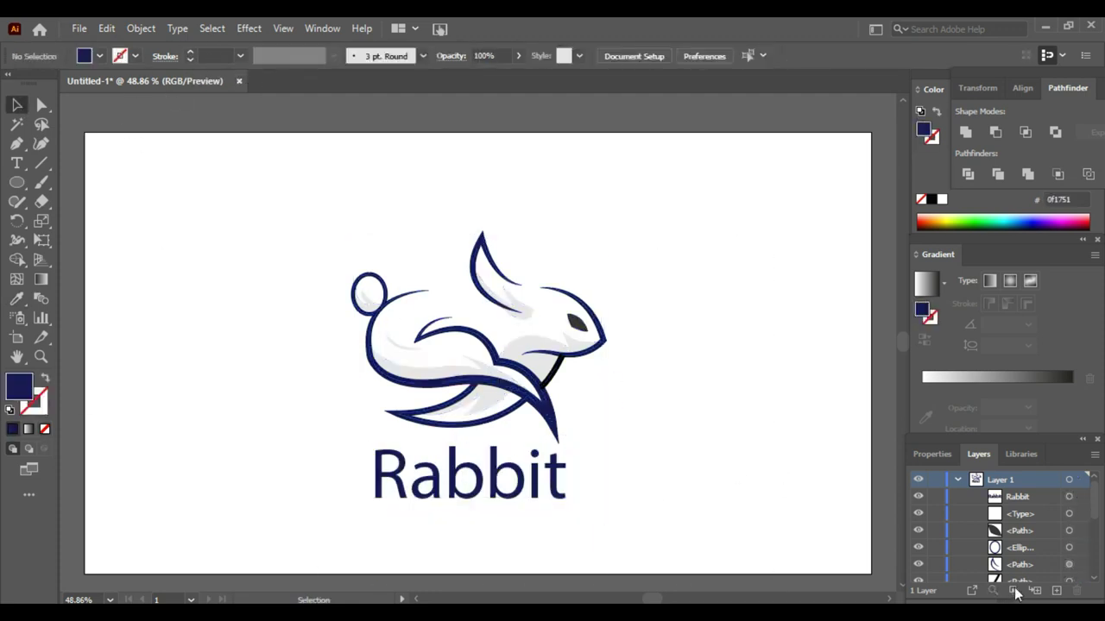